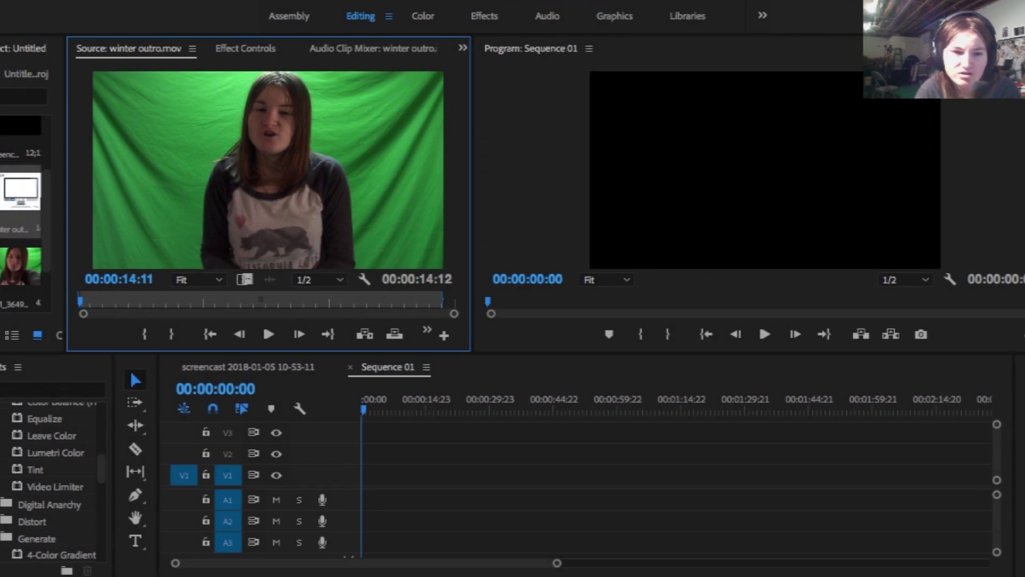
Load MVI_3649.MP4 into the Source Monitor and check its Effect Controls and Audio Clip Mixer.
{"action": "key", "text": "shift+1"}
{"action": "double_click", "coordinate": [20, 267]}
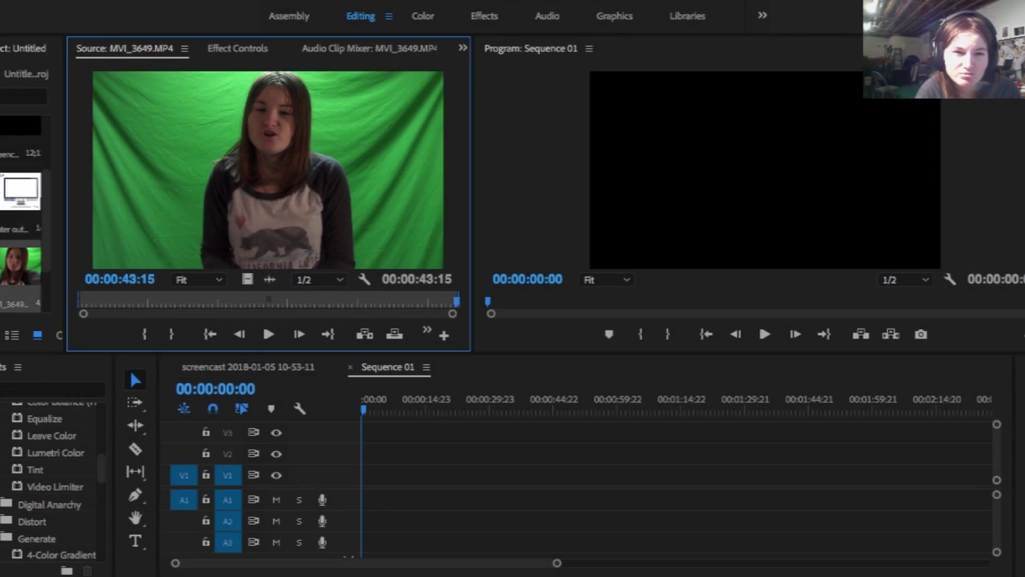
{"action": "key", "text": "shift+5"}
{"action": "key", "text": "shift+6"}
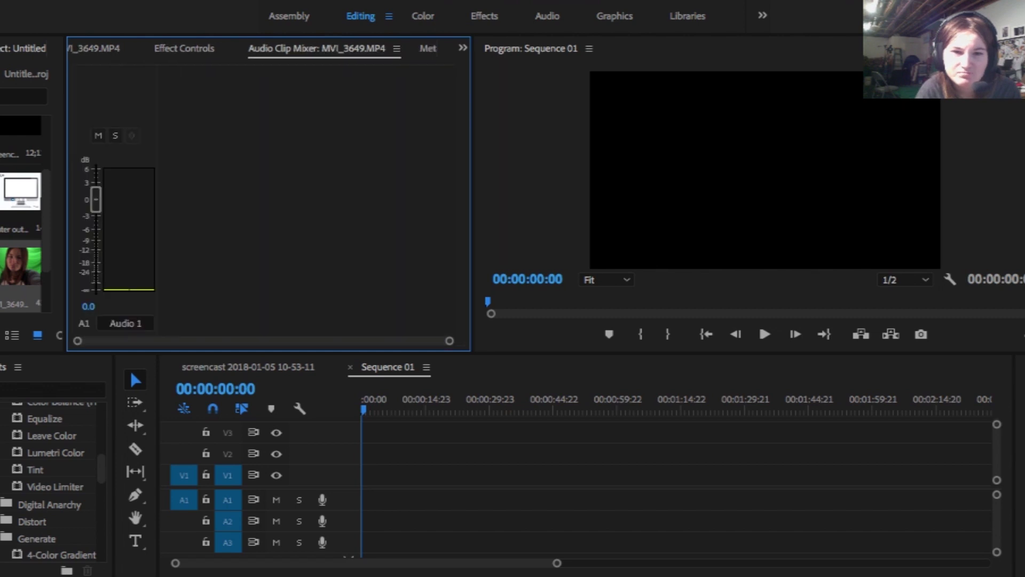
{"action": "key", "text": "shift+5"}
{"action": "key", "text": "shift+2"}
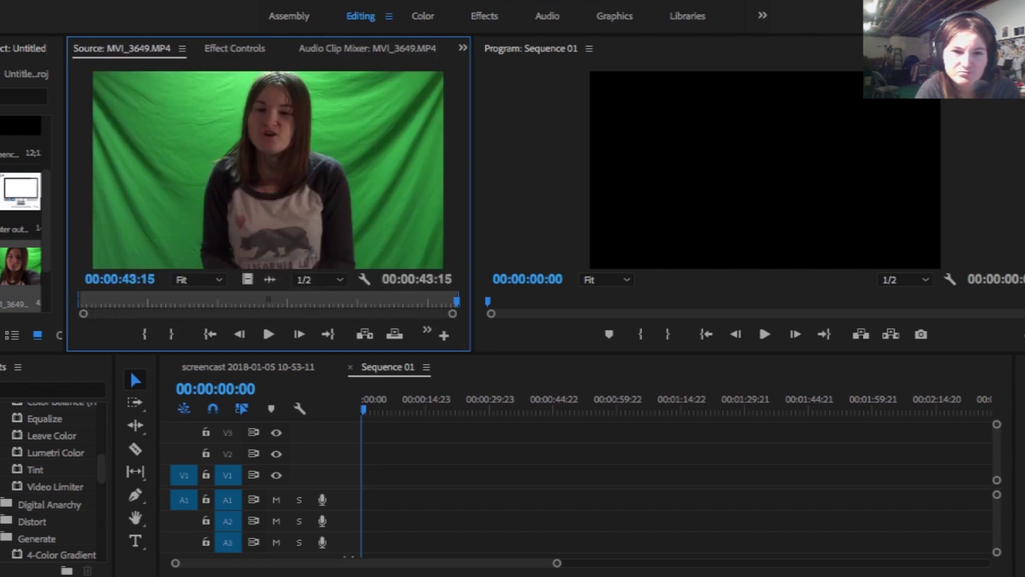
Swap the Source Monitor to winter outro.mov, then back to MVI_3649.MP4.
{"action": "key", "text": "shift+1"}
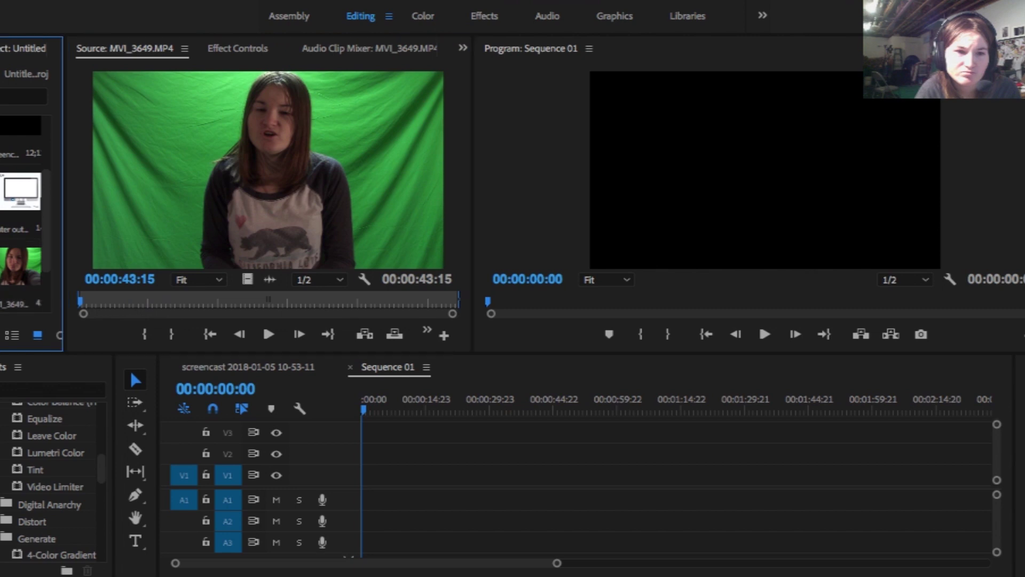
{"action": "key", "text": "Up"}
{"action": "key", "text": "shift+o"}
{"action": "key", "text": "shift+2"}
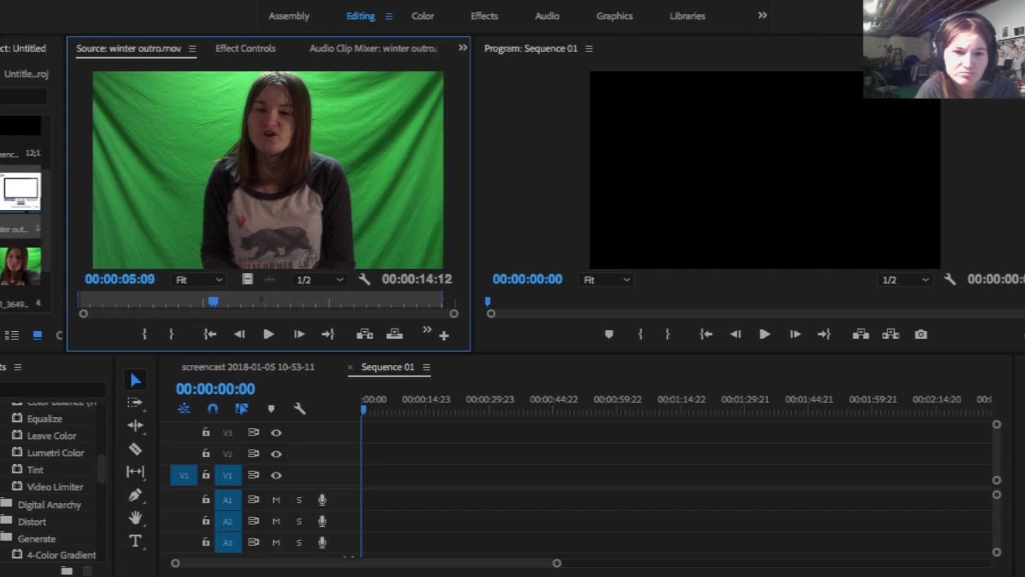
{"action": "key", "text": "shift+1"}
{"action": "key", "text": "shift+2"}
{"action": "key", "text": "shift+1"}
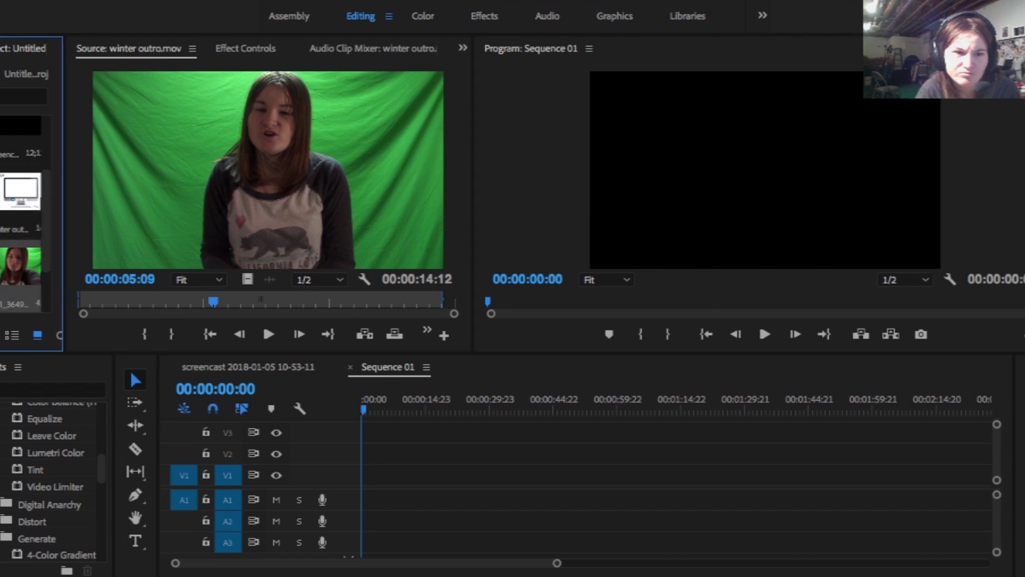
{"action": "key", "text": "shift+o"}
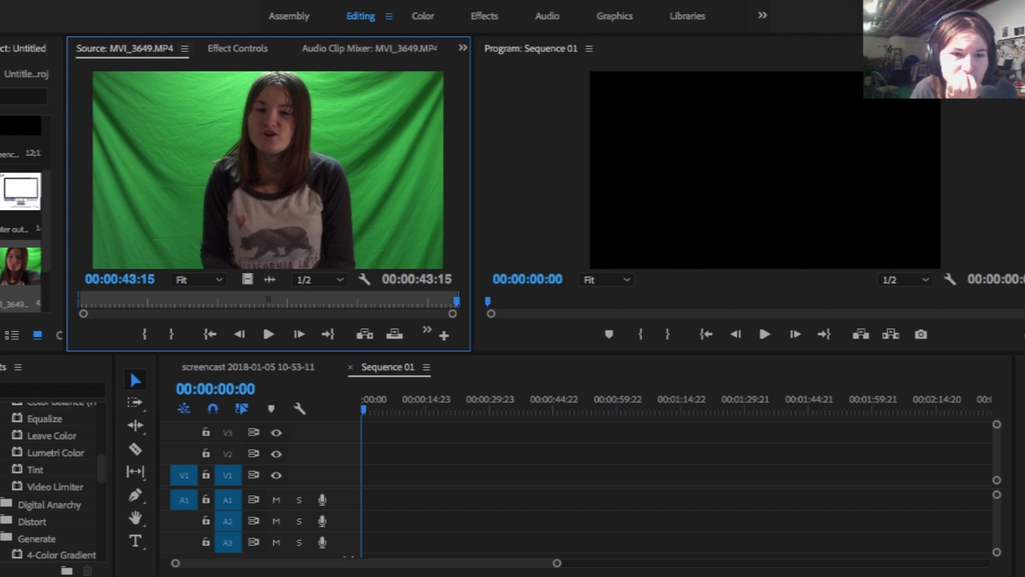
Close the Source and Effect Controls panels from their panel menus.
{"action": "left_click", "coordinate": [184, 49]}
{"action": "key", "text": "Escape"}
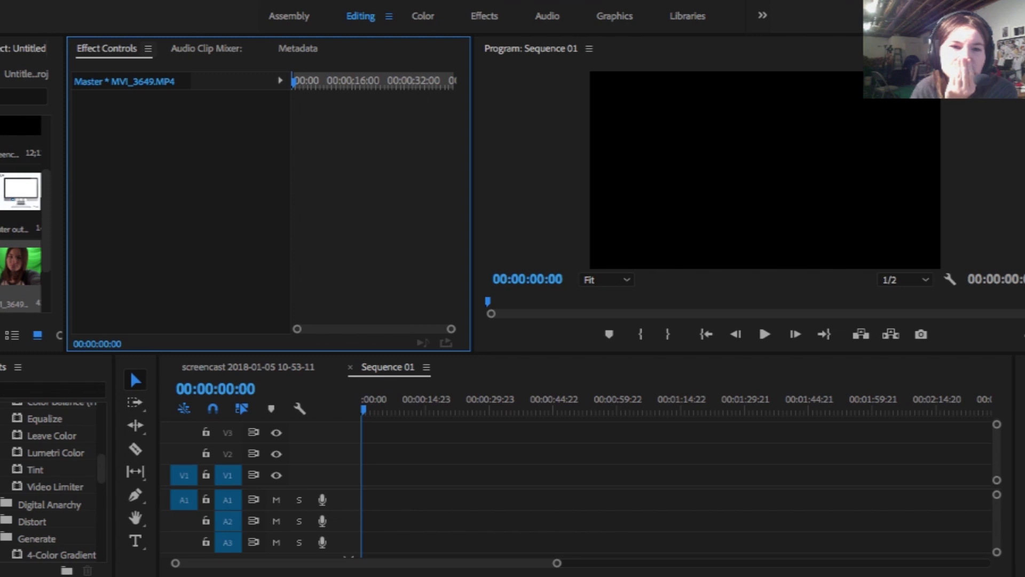
{"action": "left_click", "coordinate": [148, 48]}
{"action": "left_click", "coordinate": [177, 64]}
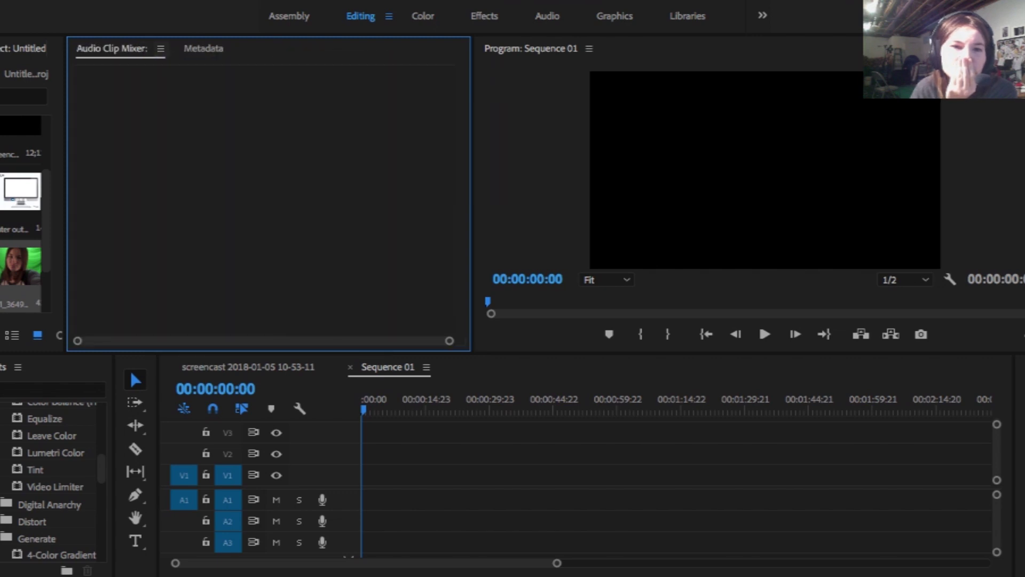
Close the Audio Clip Mixer and Metadata panels as well.
{"action": "left_click", "coordinate": [160, 49]}
{"action": "left_click", "coordinate": [192, 64]}
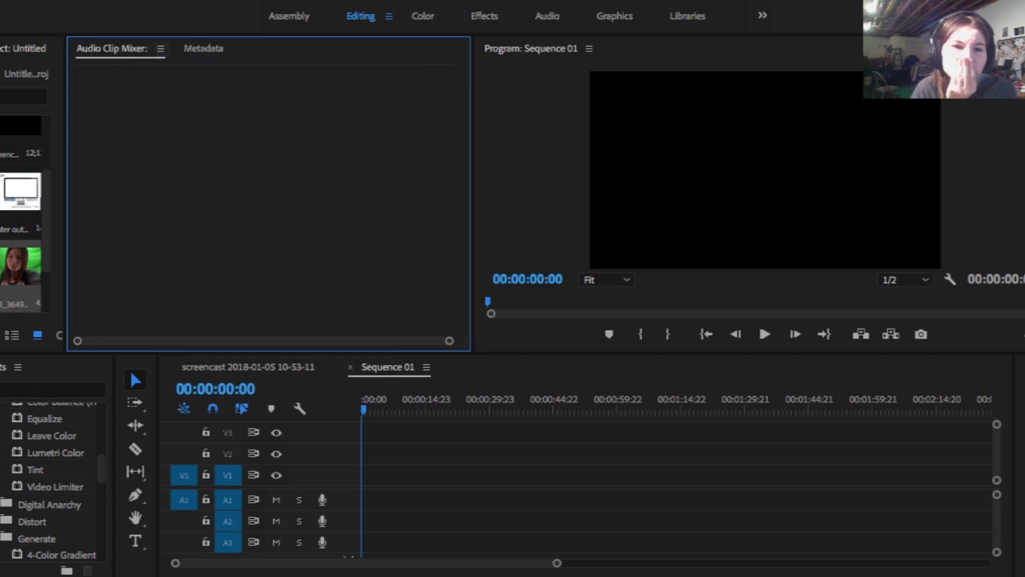
{"action": "left_click", "coordinate": [128, 49]}
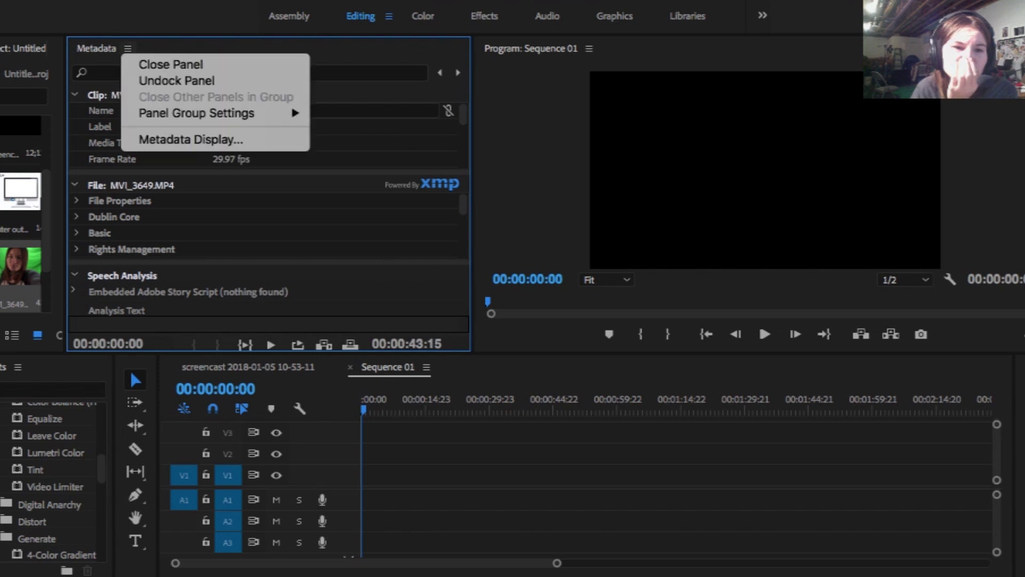
{"action": "left_click", "coordinate": [170, 64]}
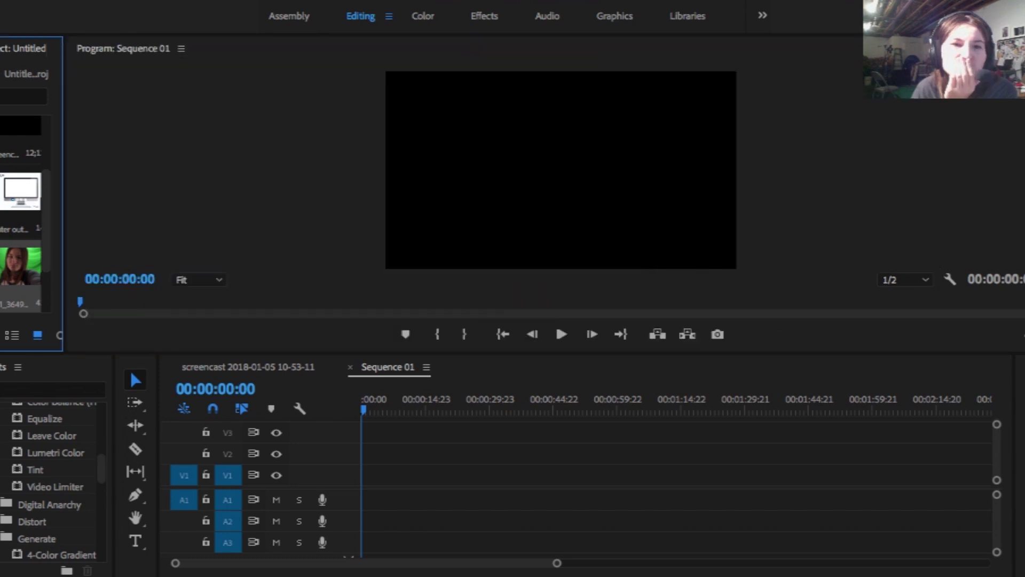
{"action": "left_click", "coordinate": [374, 1]}
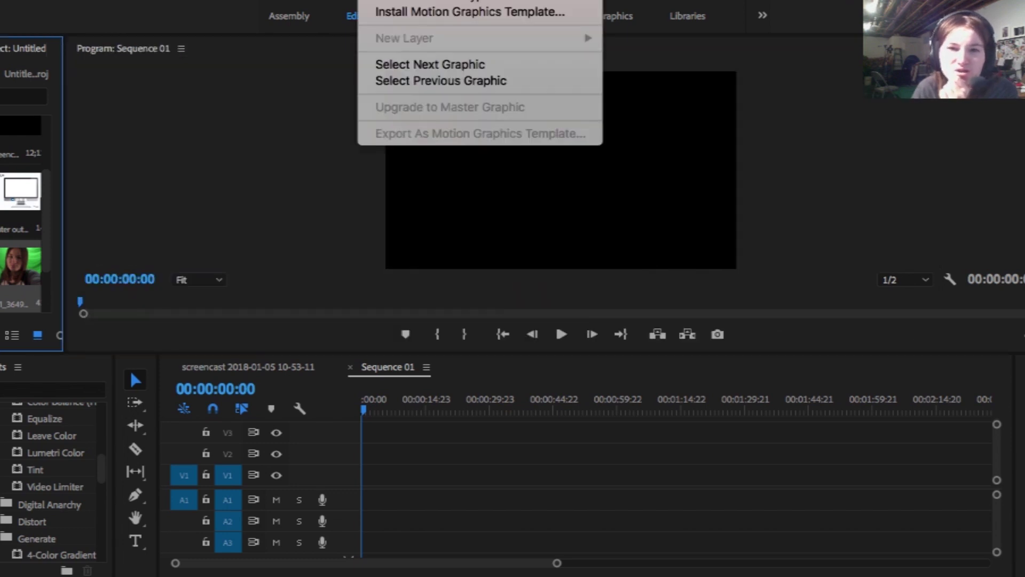
{"action": "mouse_move", "coordinate": [443, 1]}
{"action": "mouse_move", "coordinate": [480, 1]}
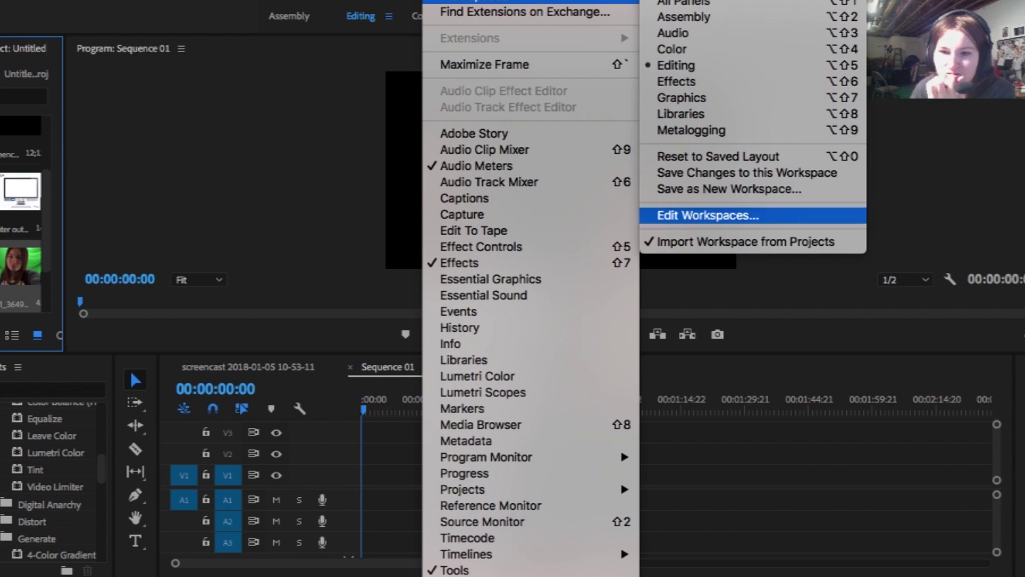
{"action": "left_click", "coordinate": [707, 215]}
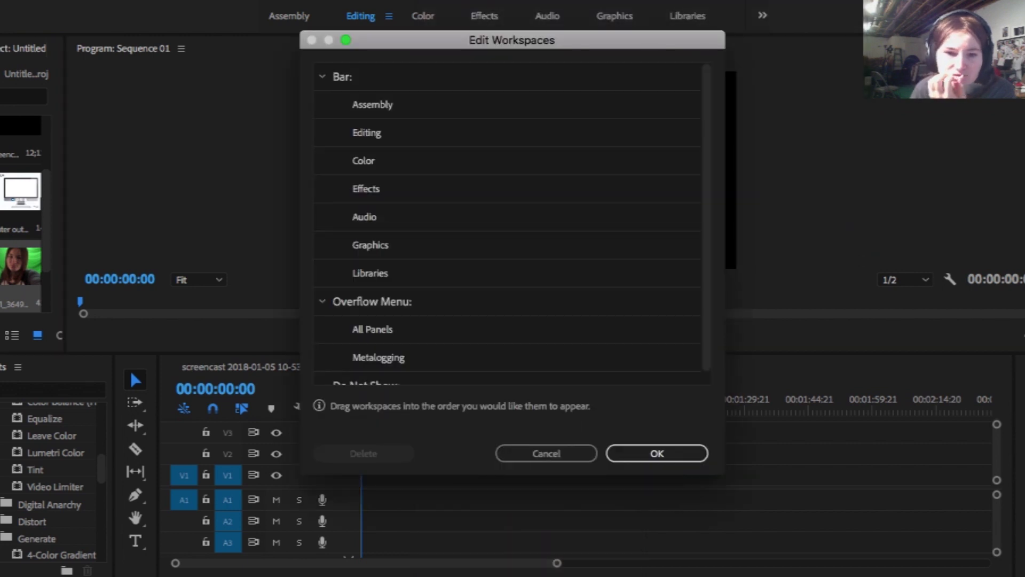
{"action": "left_click", "coordinate": [367, 133]}
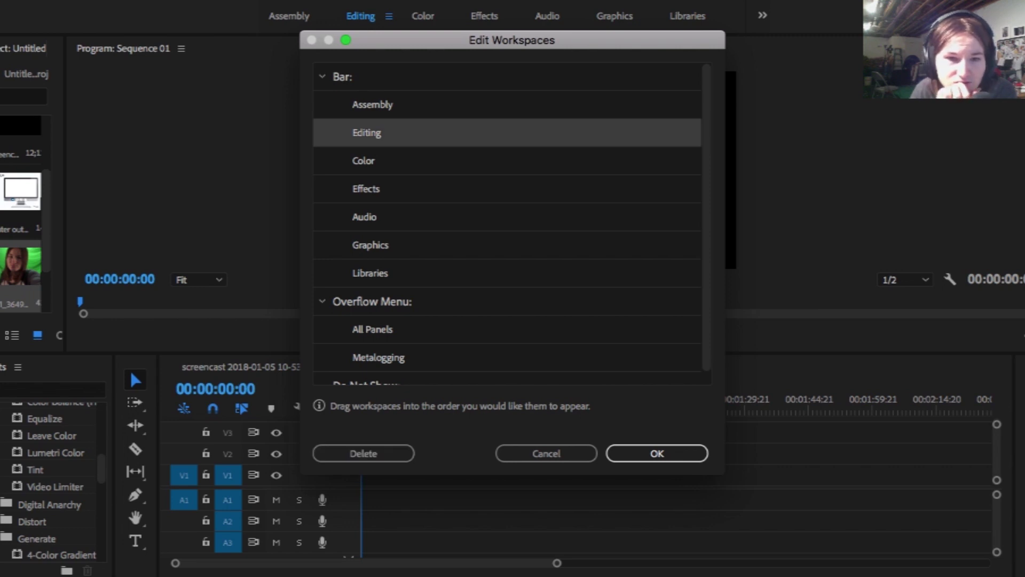
{"action": "left_click", "coordinate": [26, 107]}
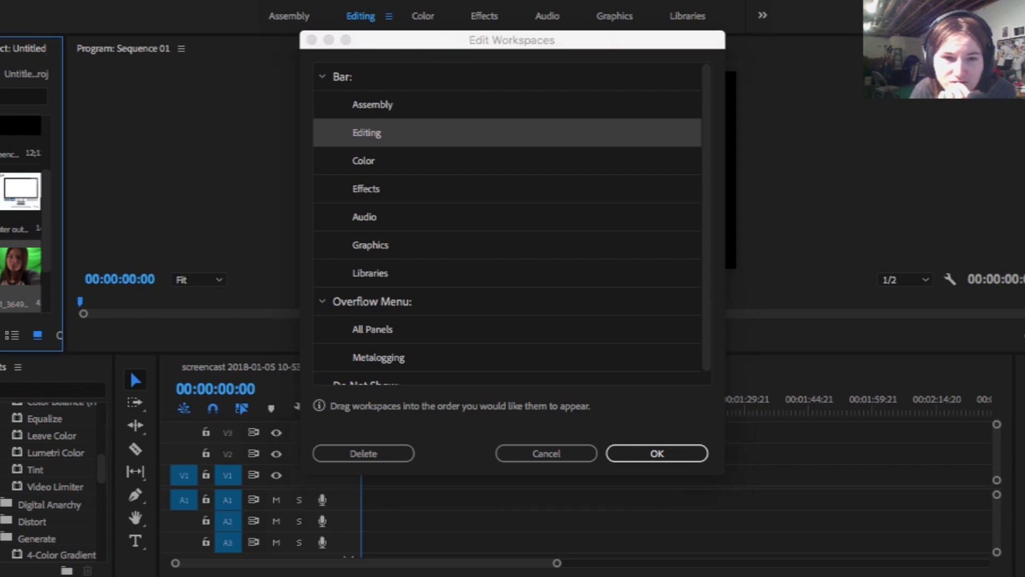
{"action": "left_click", "coordinate": [657, 452]}
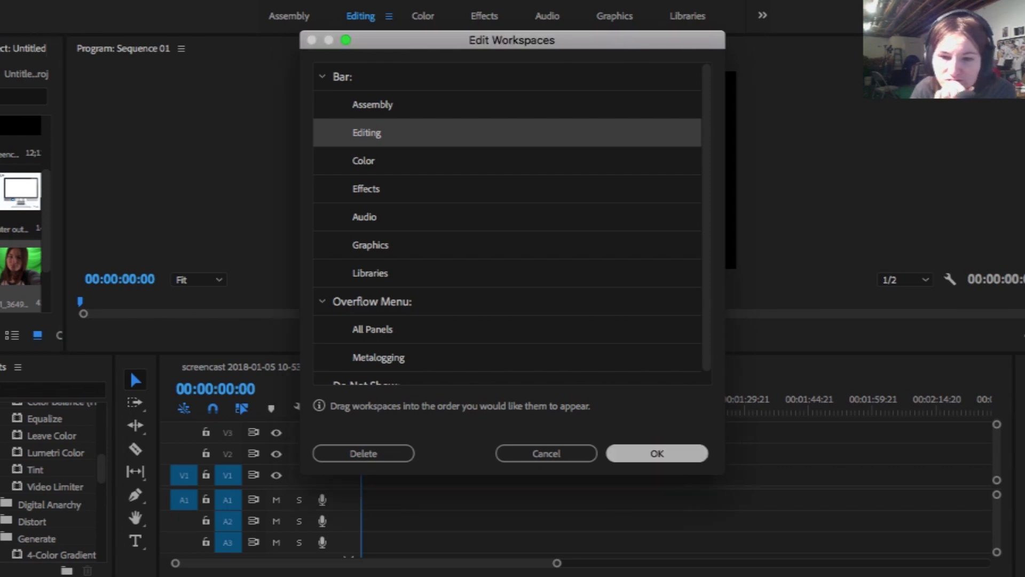
{"action": "left_click", "coordinate": [656, 453]}
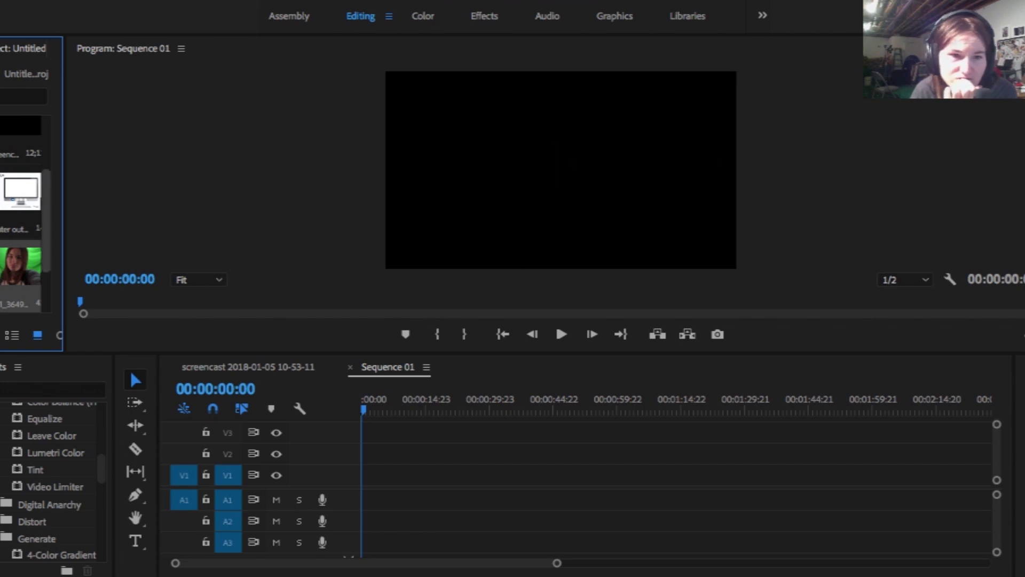
Leave the Program monitor's panel menu unchanged and bring up the Editing workspace's options menu.
{"action": "left_click", "coordinate": [181, 49]}
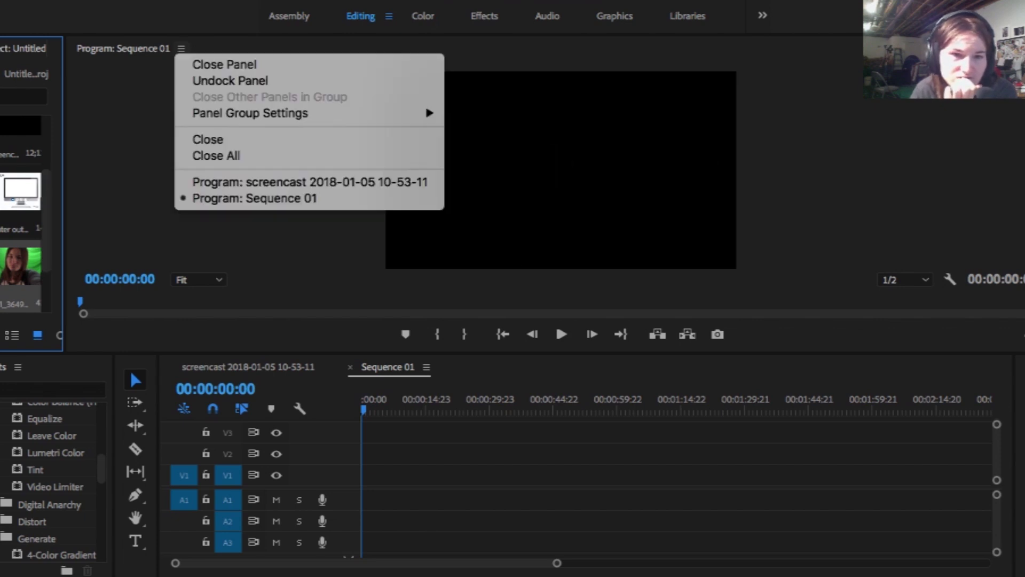
{"action": "mouse_move", "coordinate": [299, 113]}
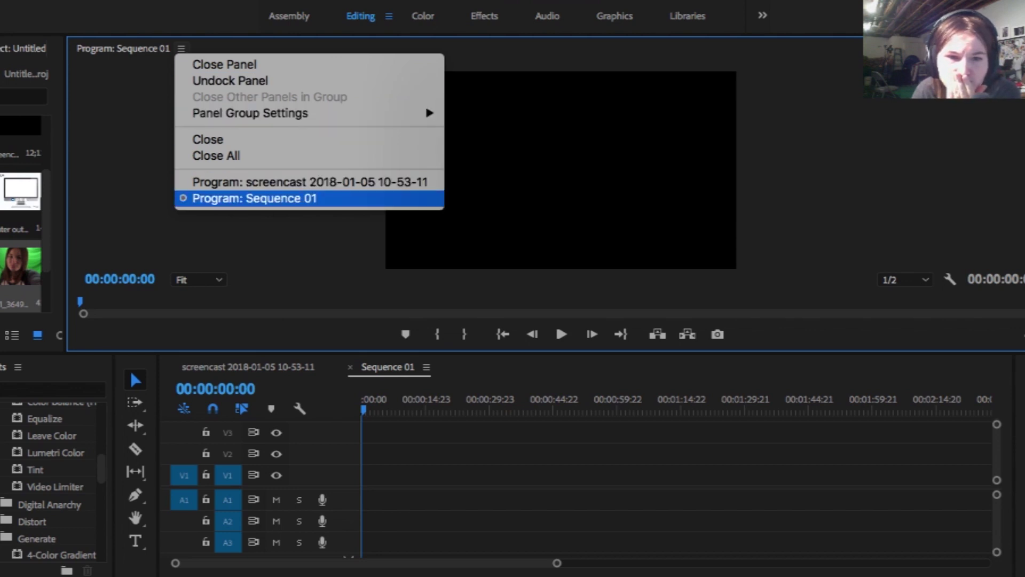
{"action": "key", "text": "Escape"}
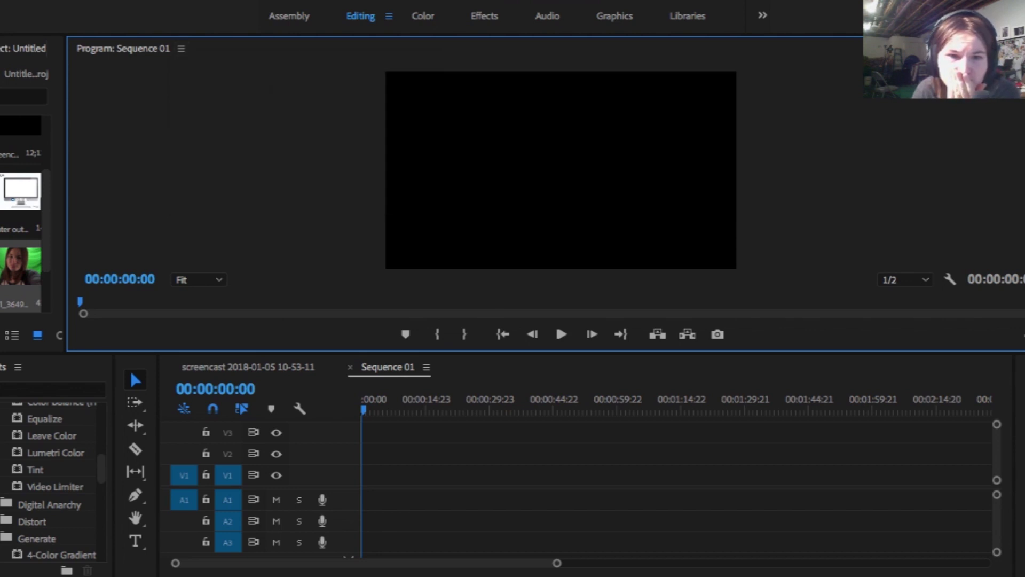
{"action": "left_click", "coordinate": [388, 16]}
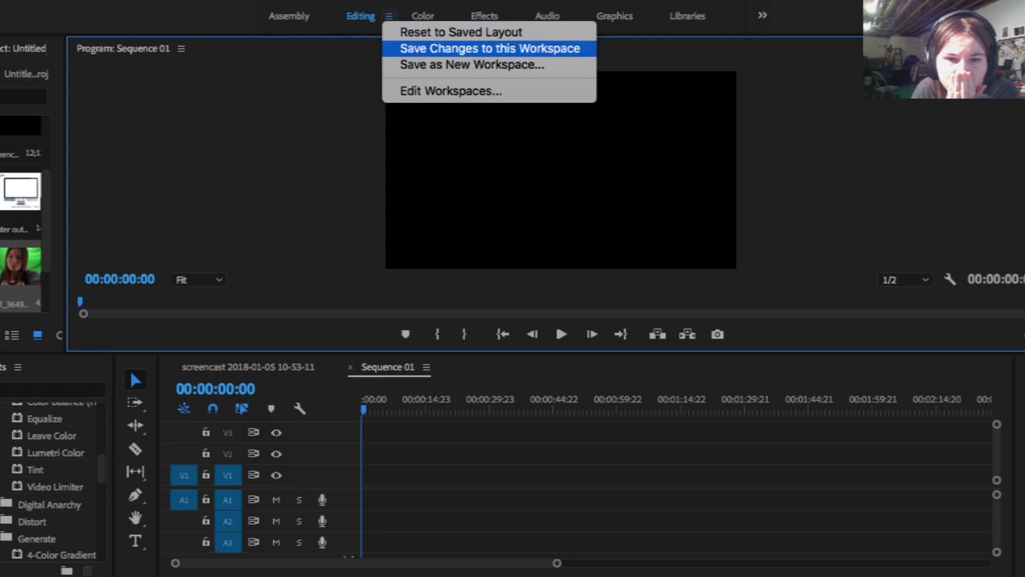
Browse Effects, Color and Editing in the Edit Workspaces dialog, then cancel without reordering.
{"action": "left_click", "coordinate": [451, 91]}
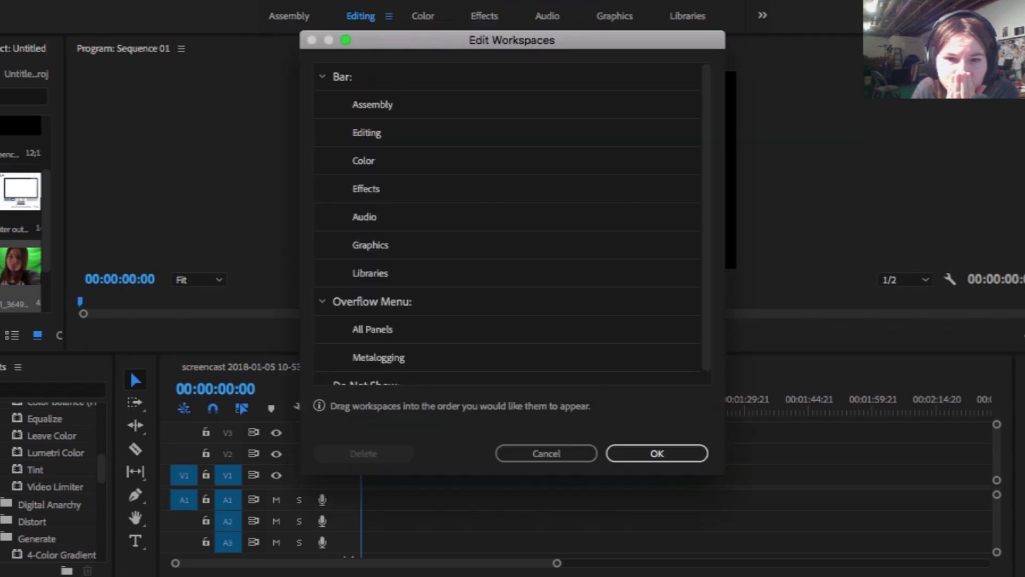
{"action": "scroll", "coordinate": [507, 224], "scroll_direction": "down", "scroll_amount": 1}
{"action": "scroll", "coordinate": [507, 224], "scroll_direction": "up", "scroll_amount": 1}
{"action": "left_click", "coordinate": [366, 189]}
{"action": "left_click", "coordinate": [363, 160]}
{"action": "left_click", "coordinate": [366, 133]}
{"action": "scroll", "coordinate": [507, 224], "scroll_direction": "down", "scroll_amount": 1}
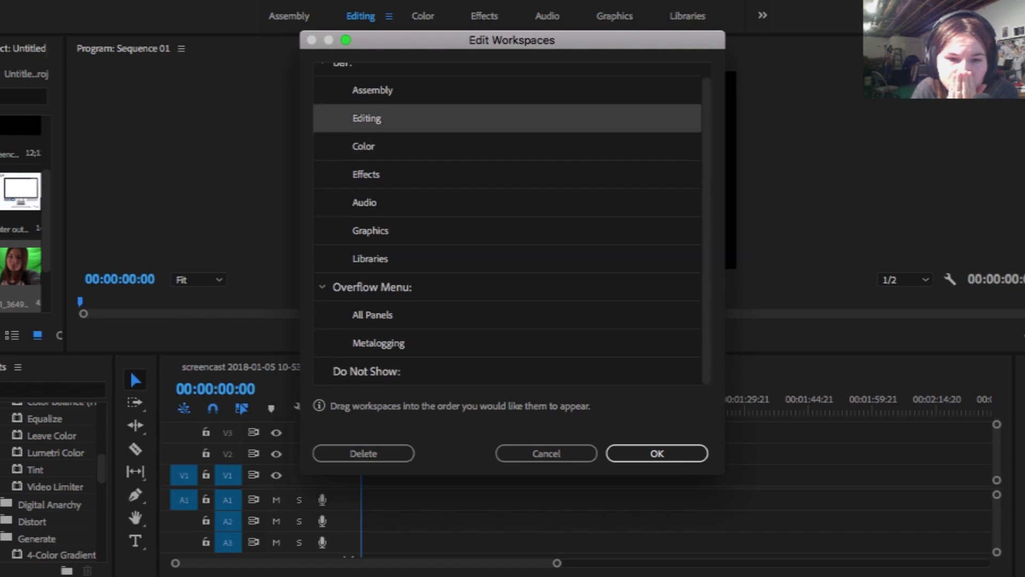
{"action": "scroll", "coordinate": [507, 224], "scroll_direction": "up", "scroll_amount": 1}
{"action": "scroll", "coordinate": [507, 224], "scroll_direction": "down", "scroll_amount": 1}
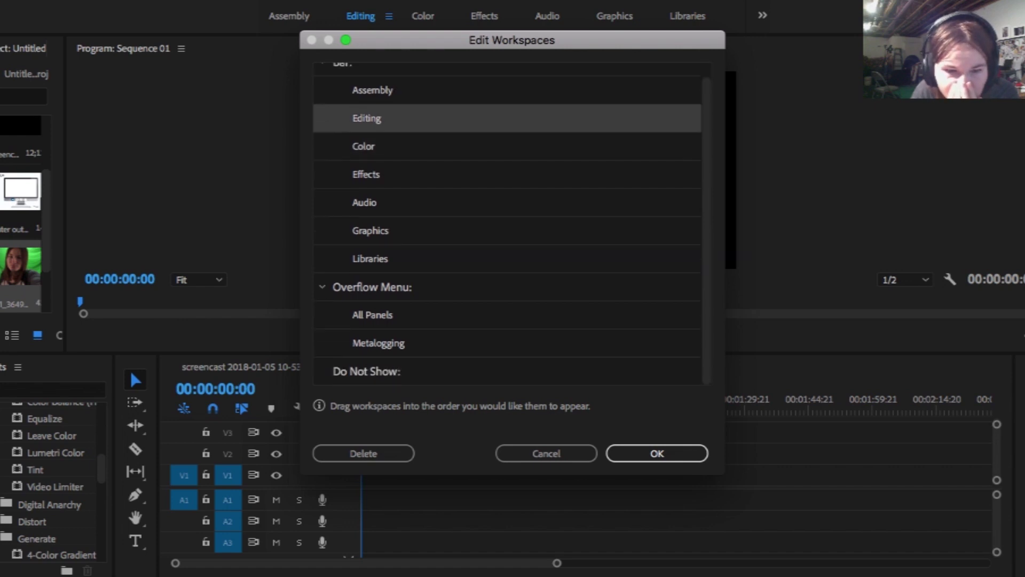
{"action": "left_click", "coordinate": [547, 453]}
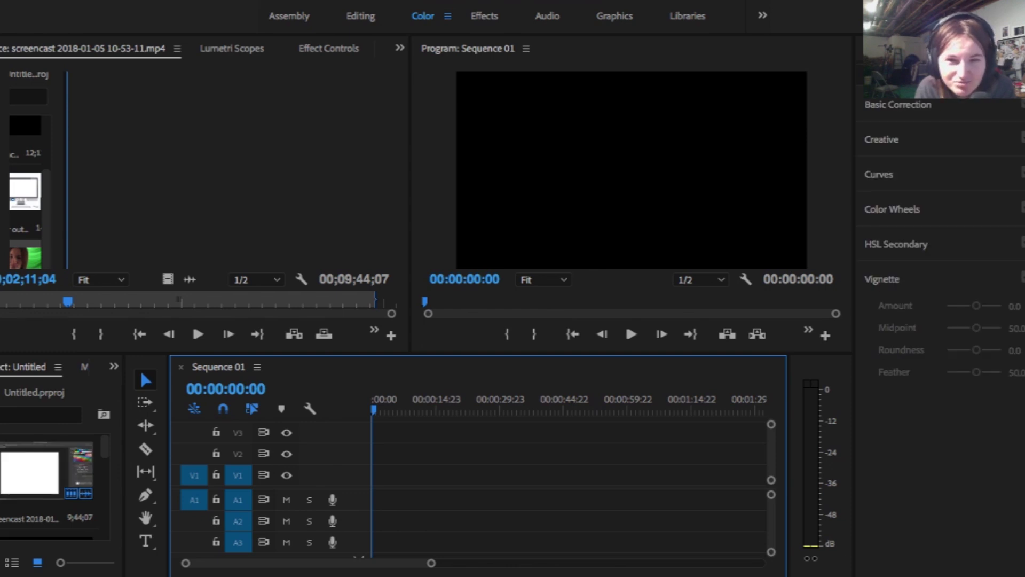
Return to Editing with Alt+Shift+2 and drag the Project/Program divider right to widen the Project panel.
{"action": "key", "text": "alt+shift+2"}
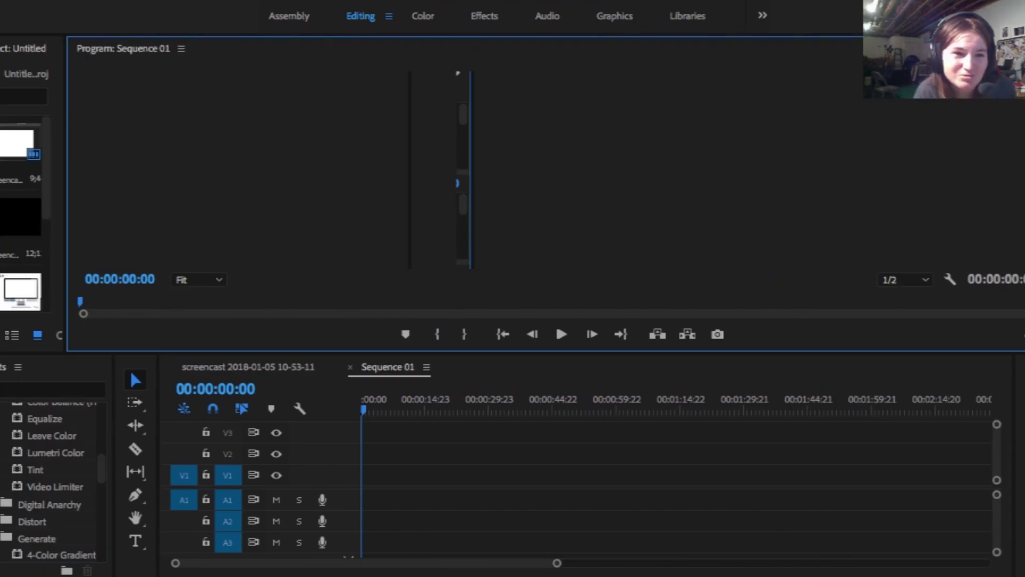
{"action": "left_click_drag", "start_coordinate": [67, 192], "coordinate": [128, 192]}
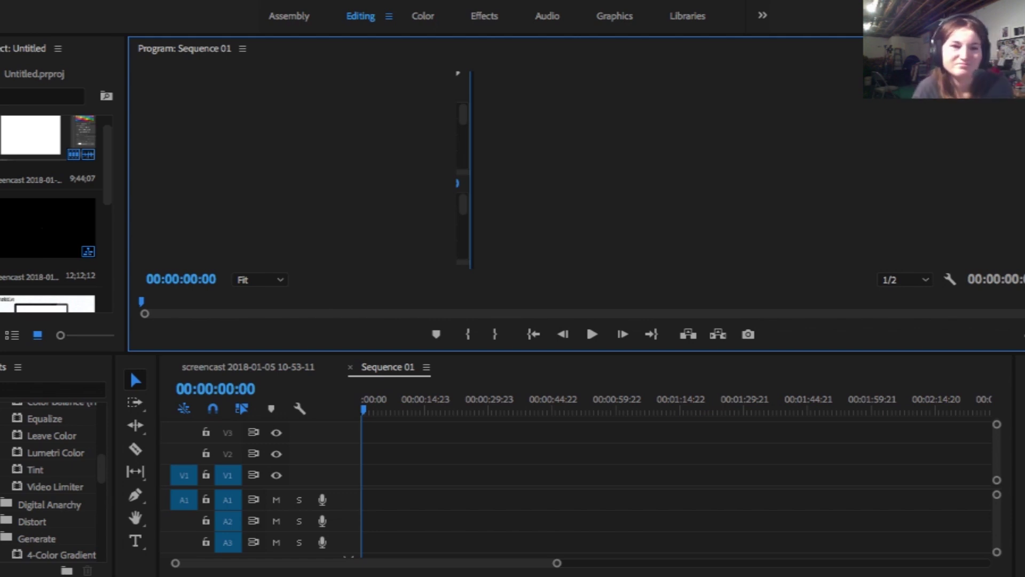
{"action": "scroll", "coordinate": [54, 213], "scroll_direction": "down", "scroll_amount": 1}
{"action": "scroll", "coordinate": [54, 213], "scroll_direction": "up", "scroll_amount": 2}
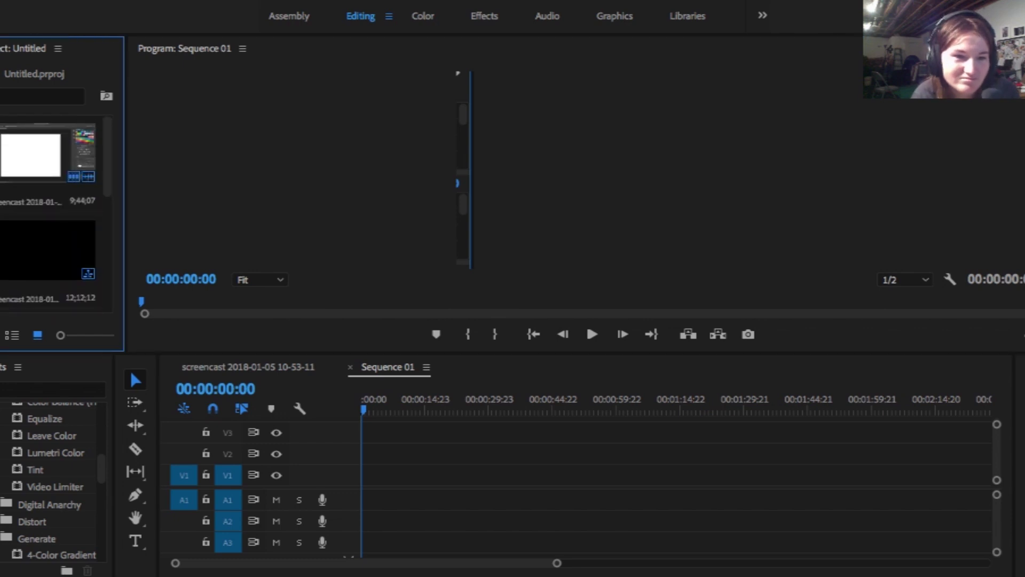
Close the Sequence 01 timeline tab and scrub the screencast sequence around frame 7277.
{"action": "key", "text": "shift+4"}
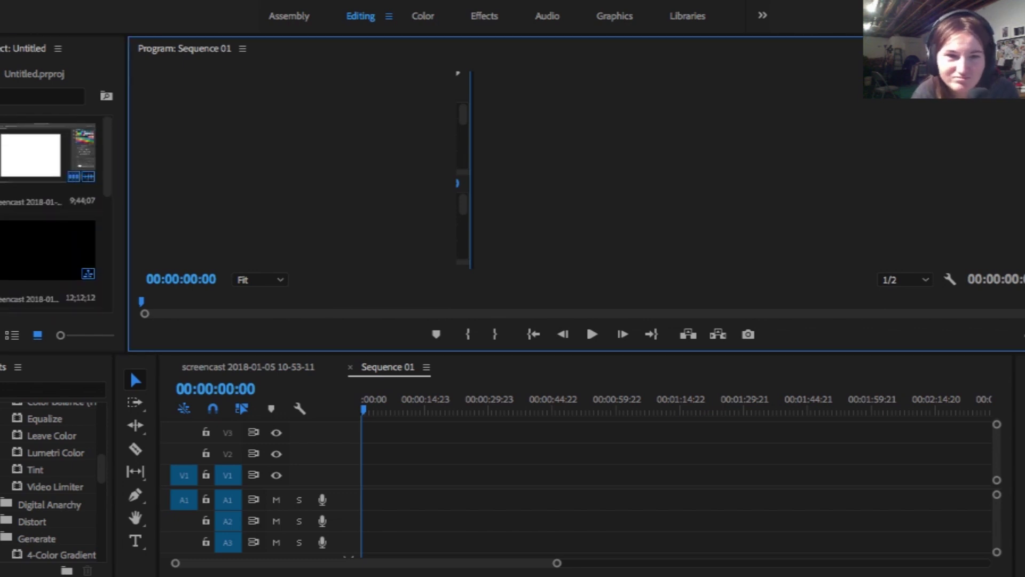
{"action": "left_click", "coordinate": [388, 16]}
{"action": "key", "text": "Escape"}
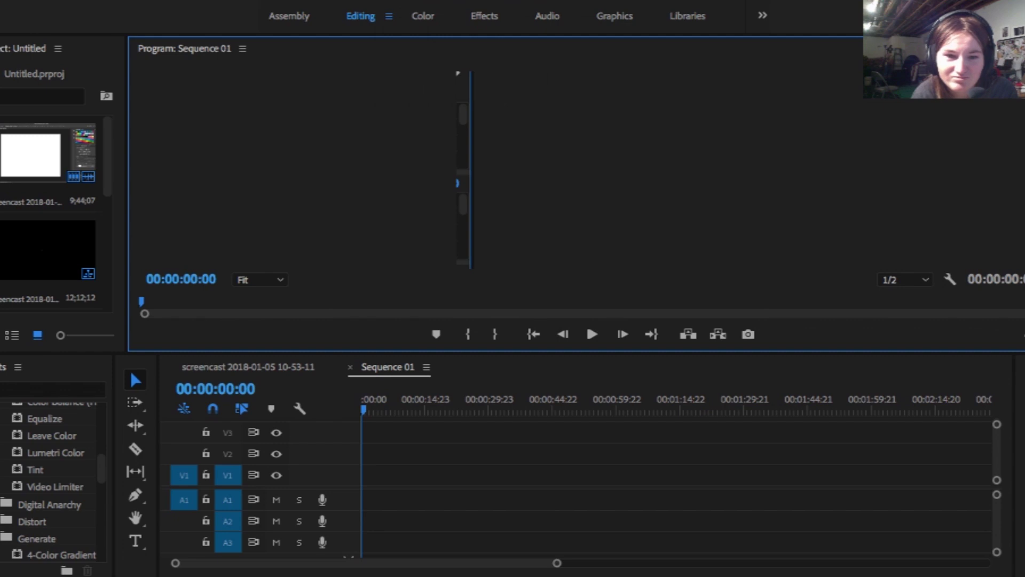
{"action": "left_click", "coordinate": [350, 366]}
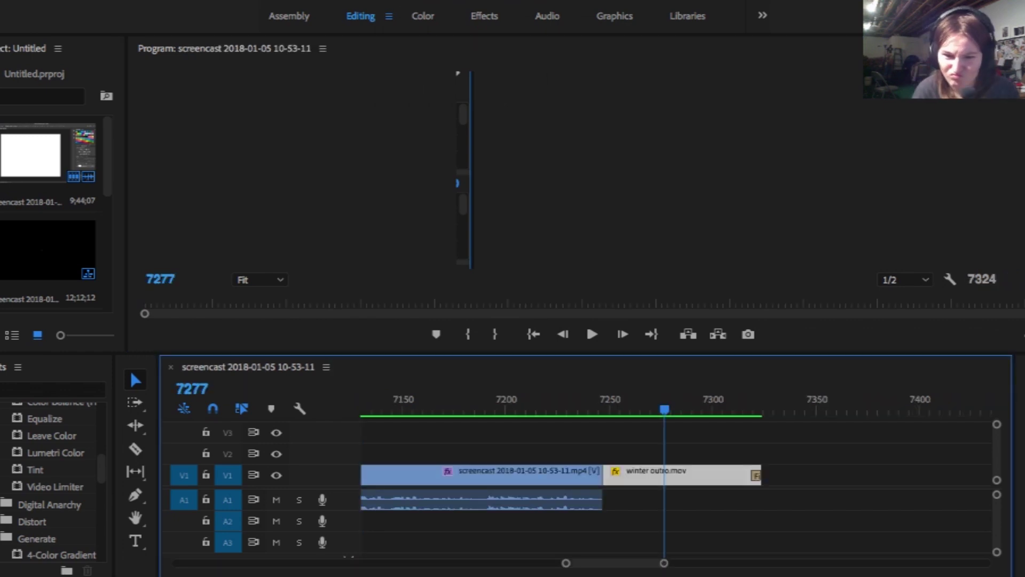
{"action": "left_click_drag", "start_coordinate": [654, 409], "coordinate": [667, 409]}
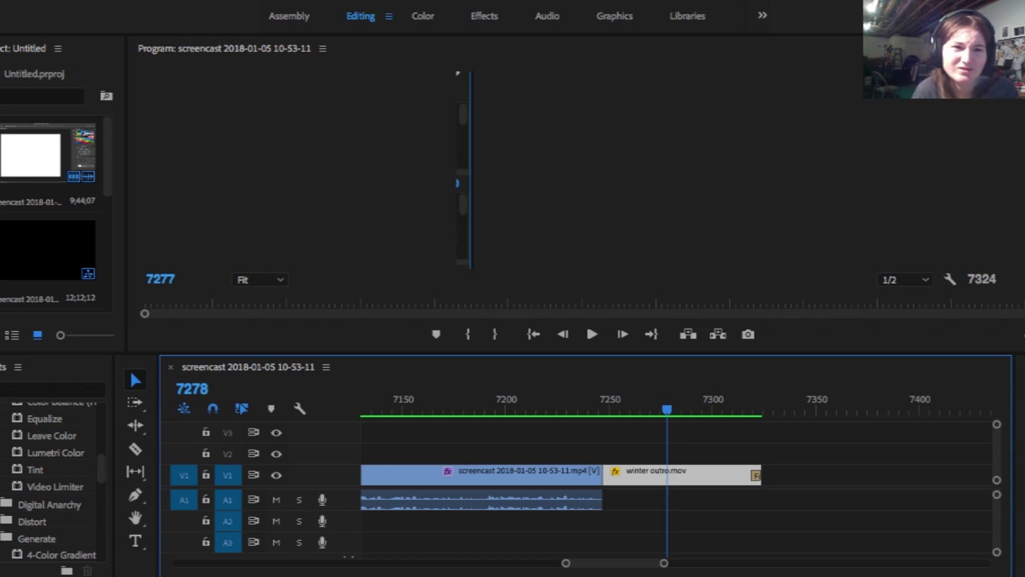
{"action": "left_click", "coordinate": [136, 1]}
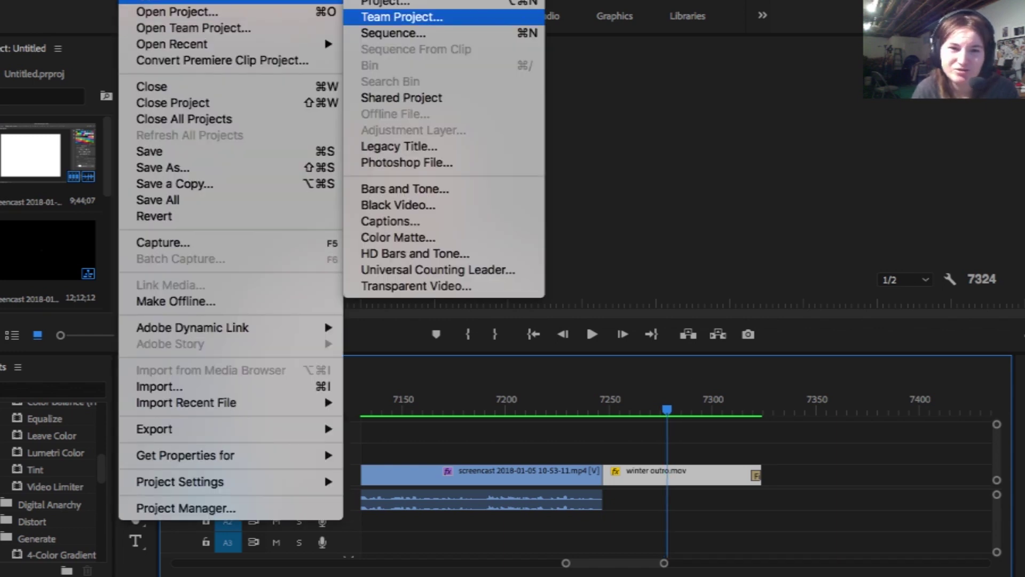
Create Sequence 02 with the HDV 1080p24 preset and focus its timeline.
{"action": "left_click", "coordinate": [405, 32]}
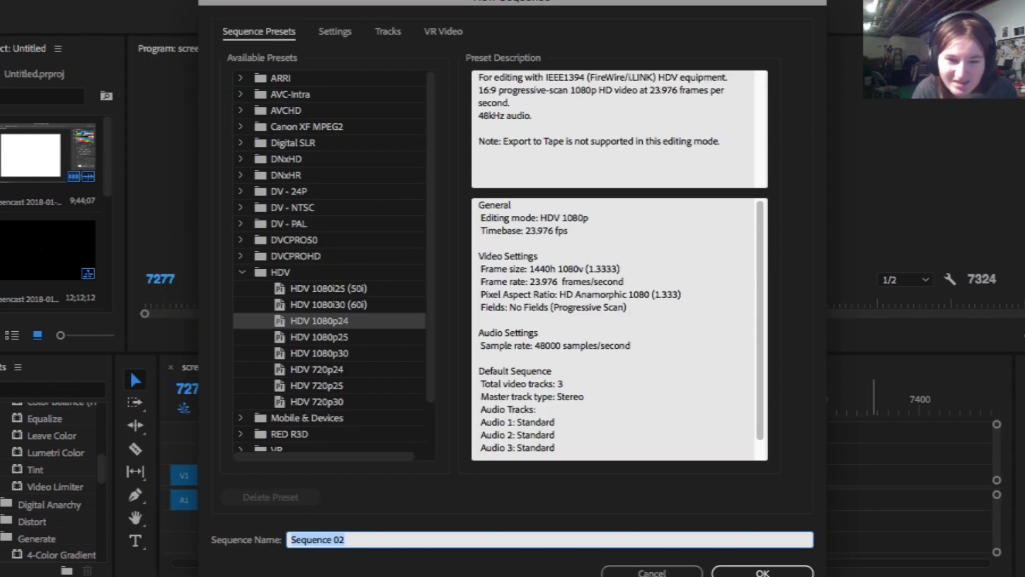
{"action": "key", "text": "Return"}
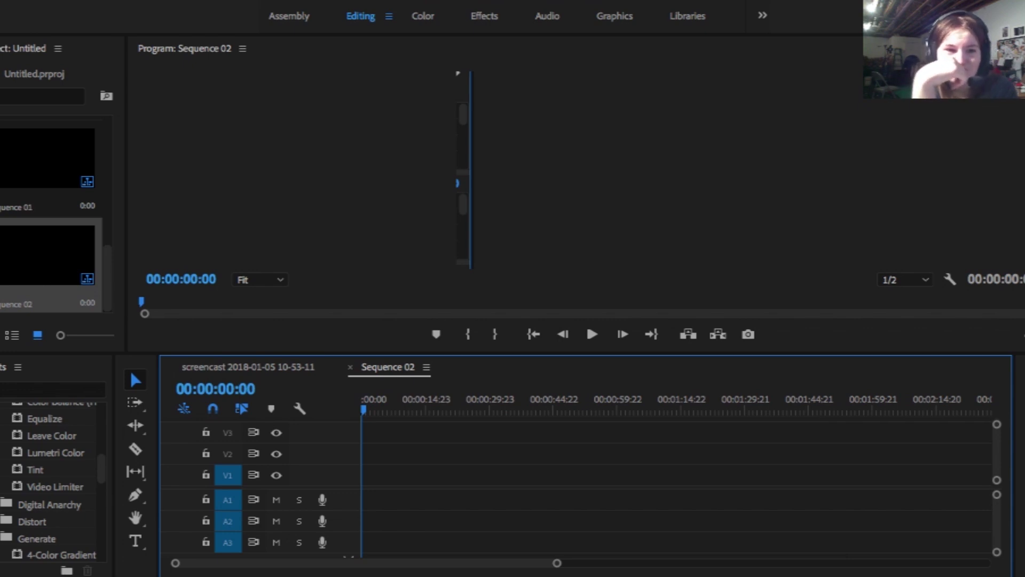
{"action": "left_click", "coordinate": [48, 161]}
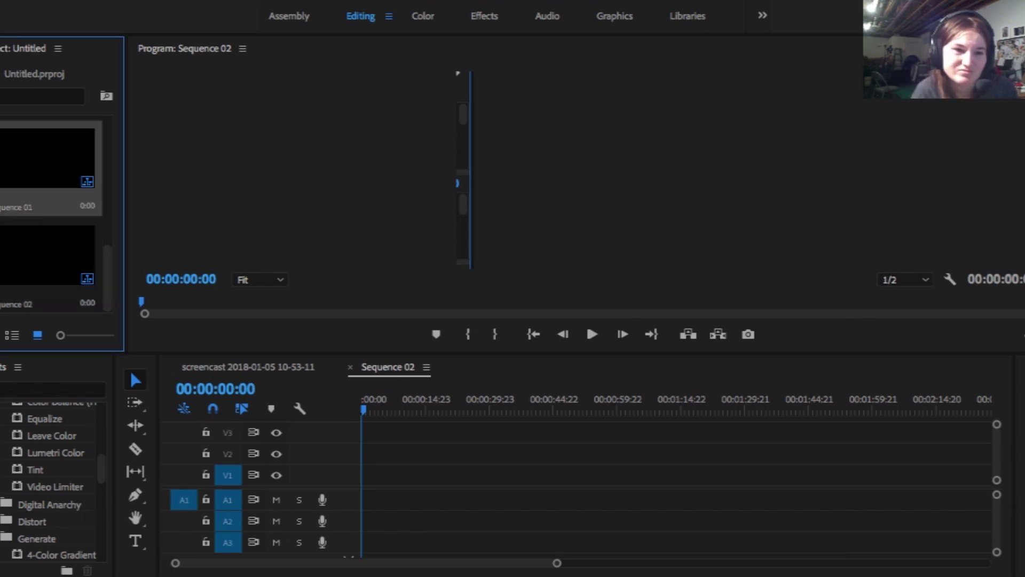
{"action": "left_click", "coordinate": [468, 387]}
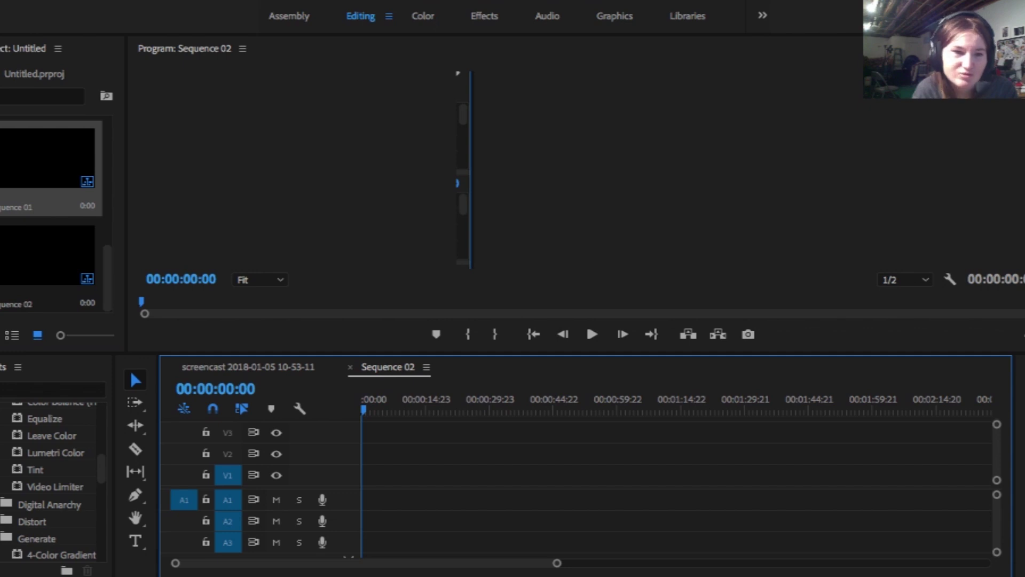
Try the Assembly workspace, then return to Editing with Alt+Shift+2.
{"action": "scroll", "coordinate": [50, 214], "scroll_direction": "down", "scroll_amount": 5}
{"action": "key", "text": "shift+4"}
{"action": "left_click", "coordinate": [242, 48]}
{"action": "left_click", "coordinate": [289, 16]}
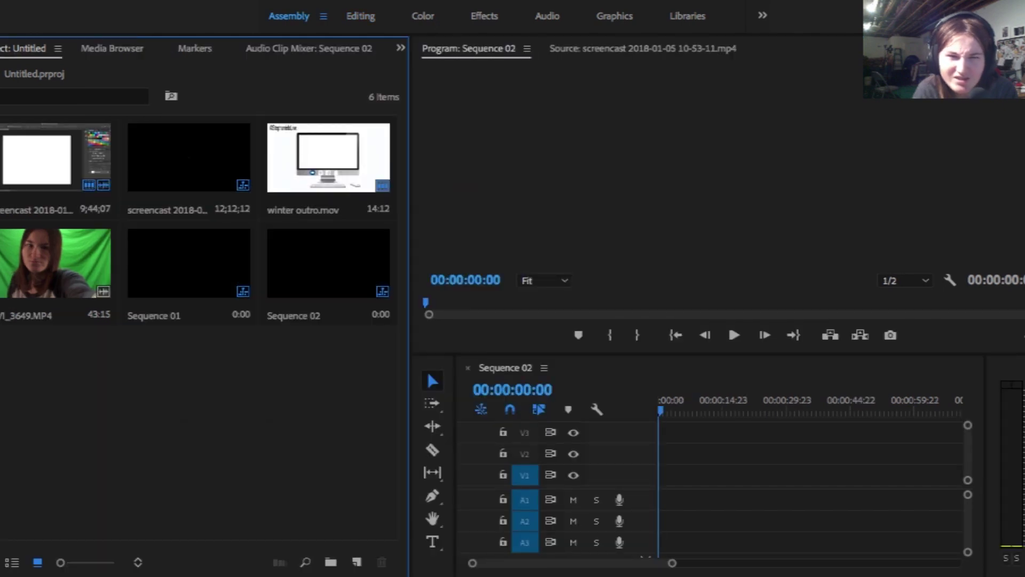
{"action": "key", "text": "alt+shift+2"}
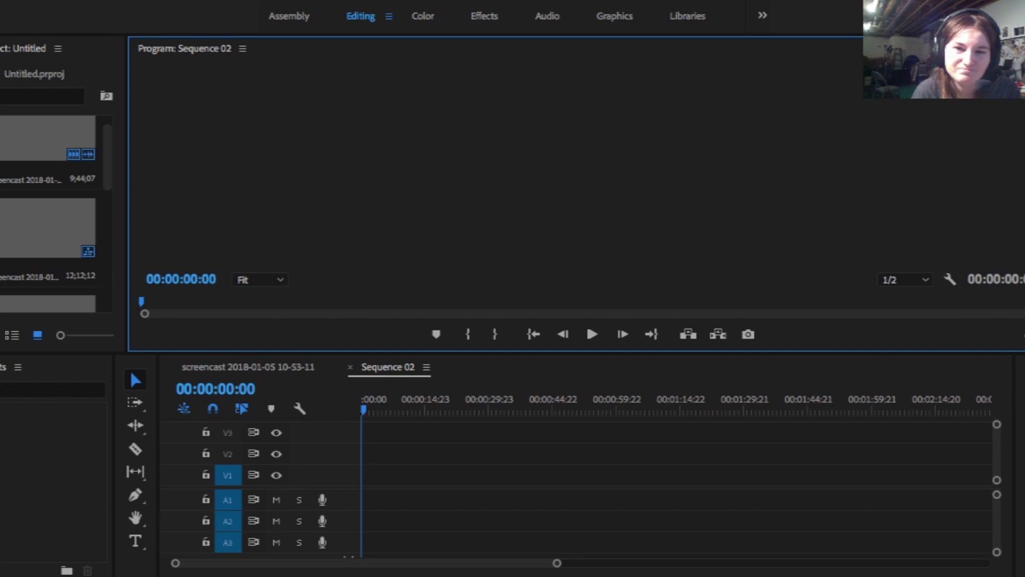
{"action": "left_click", "coordinate": [133, 1]}
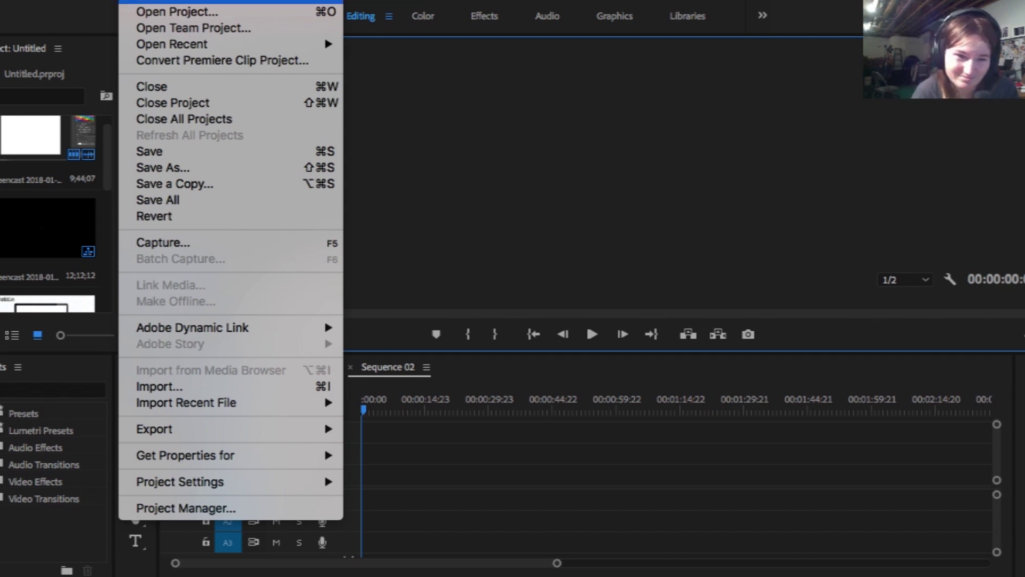
Dismiss the File menu and apply a Panel Group Settings option from the Program monitor's panel menu.
{"action": "mouse_move", "coordinate": [229, 2]}
{"action": "key", "text": "Escape"}
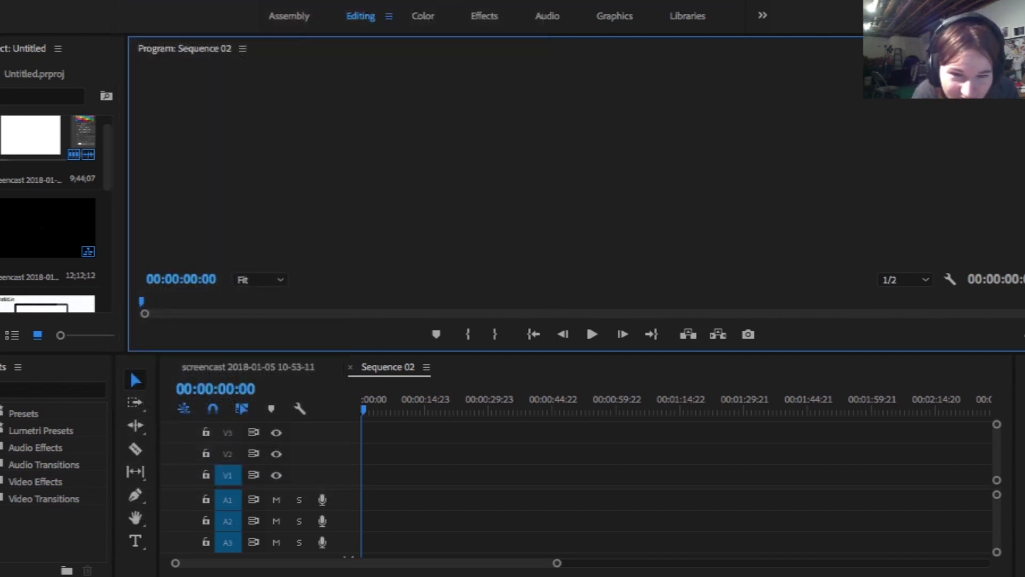
{"action": "left_click", "coordinate": [243, 49]}
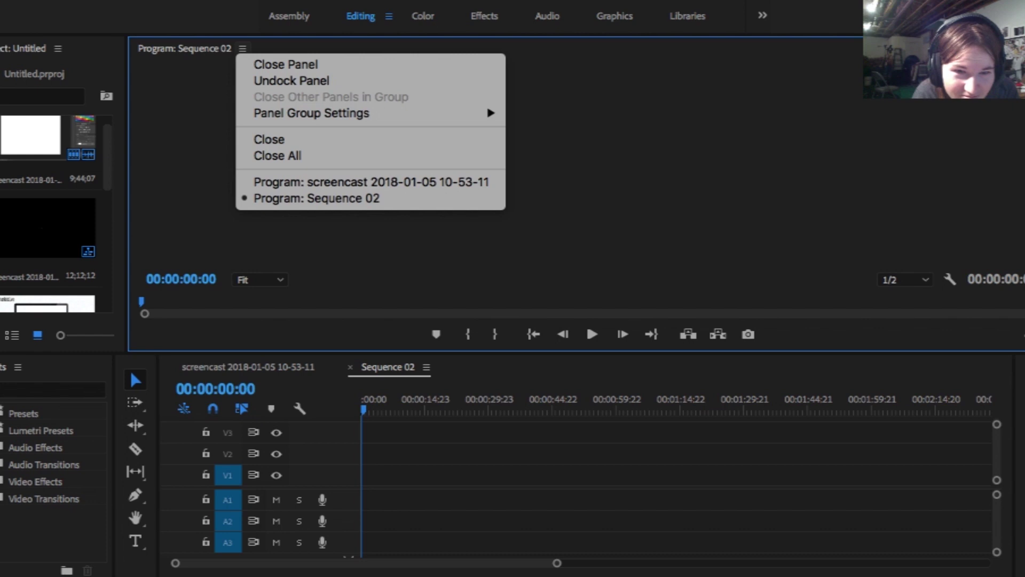
{"action": "mouse_move", "coordinate": [427, 112]}
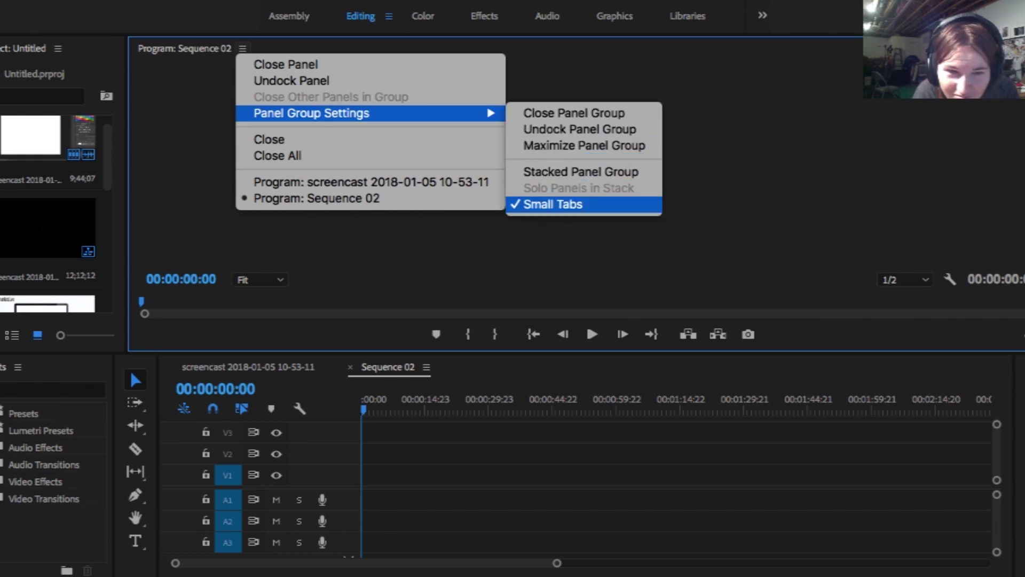
{"action": "left_click", "coordinate": [580, 172]}
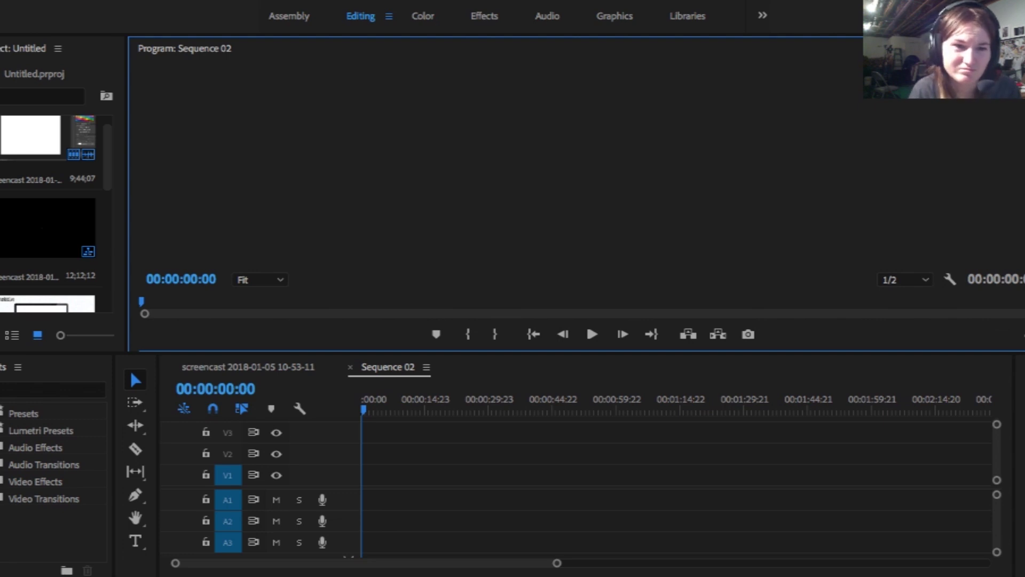
Drag the Project panel wider to reveal all six items, then narrow it back.
{"action": "left_click_drag", "start_coordinate": [128, 192], "coordinate": [218, 192]}
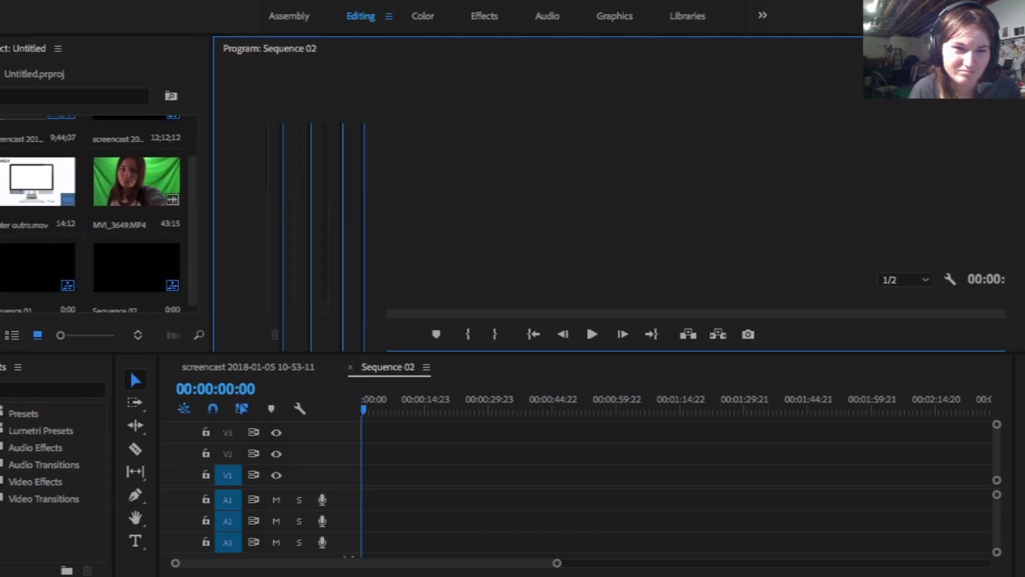
{"action": "mouse_move", "coordinate": [219, 192]}
{"action": "left_mouse_down"}
{"action": "mouse_move", "coordinate": [275, 192]}
{"action": "mouse_move", "coordinate": [230, 192]}
{"action": "left_mouse_up"}
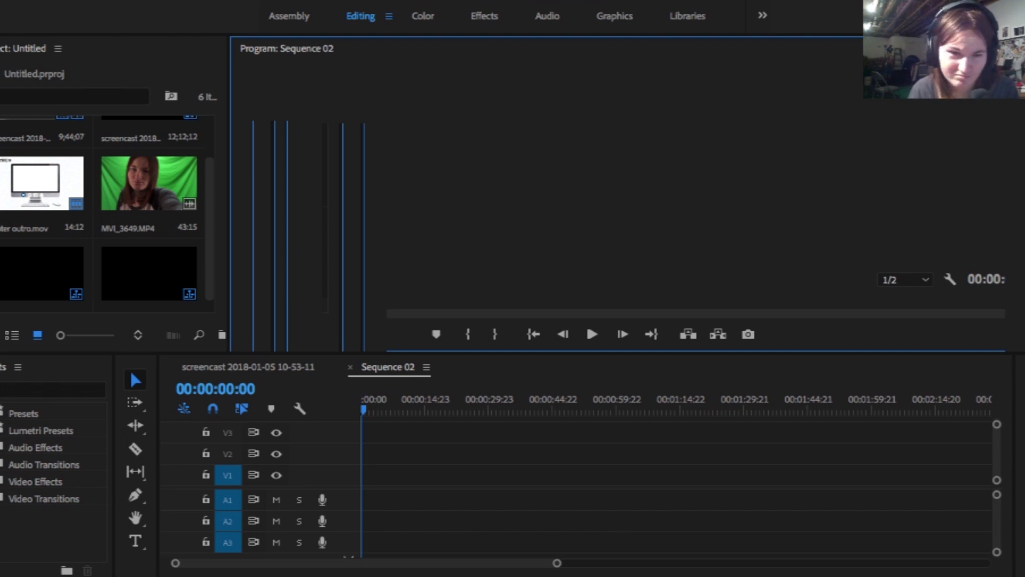
{"action": "left_click_drag", "start_coordinate": [230, 192], "coordinate": [90, 192]}
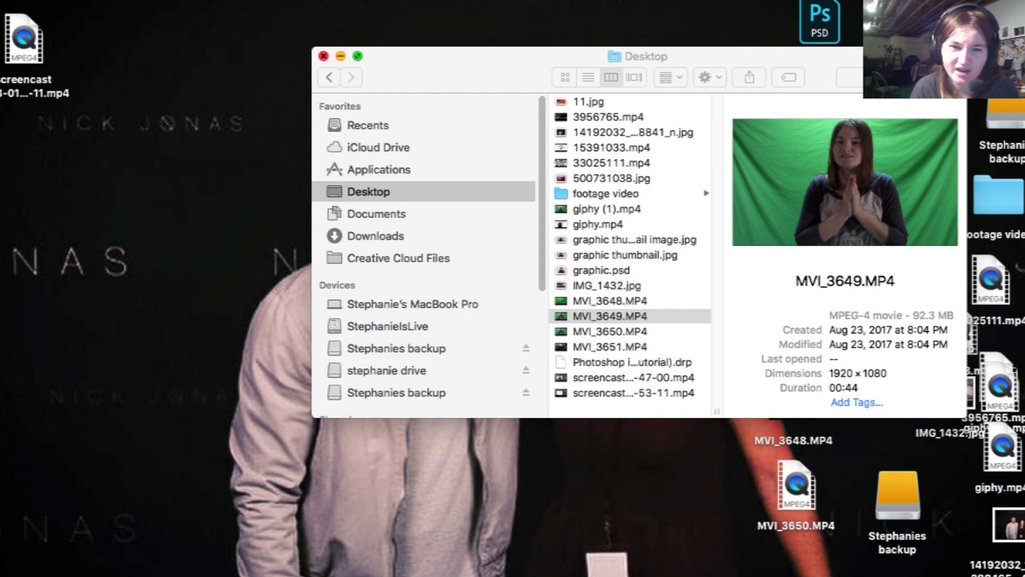
Minimize the Finder Desktop window and select the MVI_3649.MP4 clip back in Premiere Pro.
{"action": "left_click", "coordinate": [340, 55]}
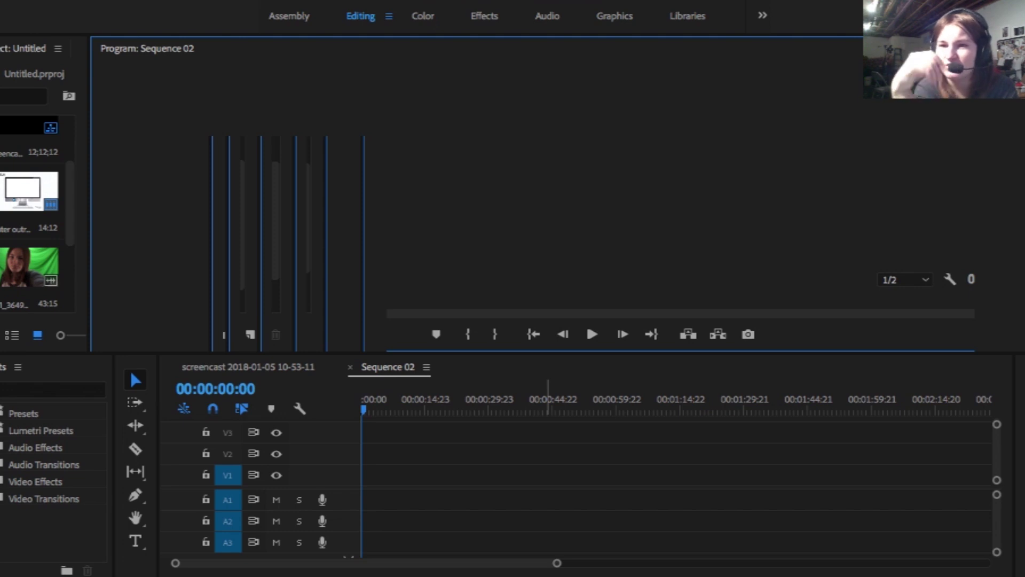
{"action": "left_click", "coordinate": [29, 267]}
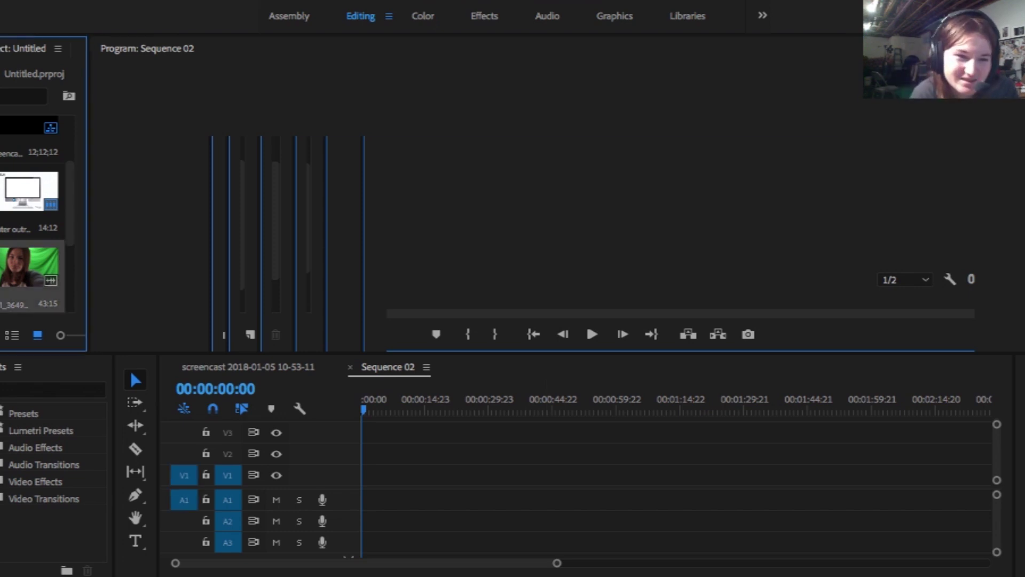
Try dragging the green-screen clip into Sequence 02, then switch to the Effects workspace with Alt+Shift+4.
{"action": "left_click_drag", "start_coordinate": [30, 267], "coordinate": [568, 192]}
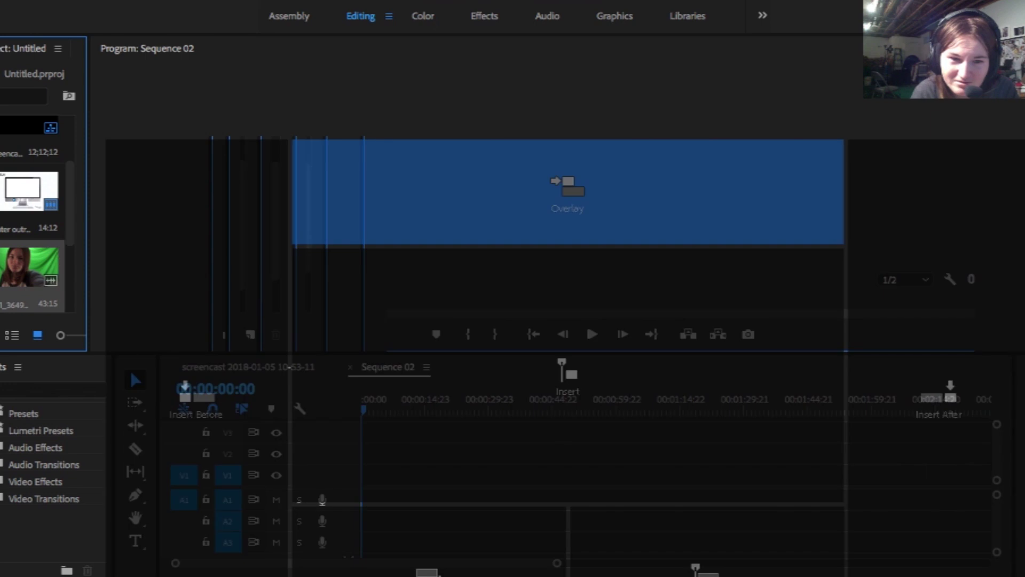
{"action": "mouse_move", "coordinate": [567, 192]}
{"action": "left_mouse_down"}
{"action": "mouse_move", "coordinate": [61, 278]}
{"action": "mouse_move", "coordinate": [184, 386]}
{"action": "mouse_move", "coordinate": [568, 192]}
{"action": "mouse_move", "coordinate": [61, 277]}
{"action": "left_mouse_up"}
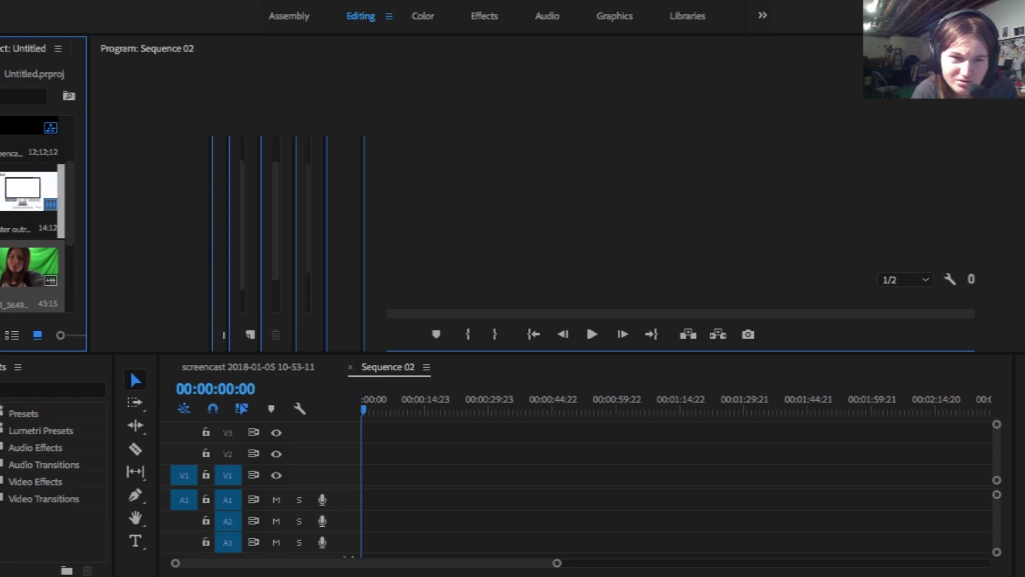
{"action": "key", "text": "alt+shift+4"}
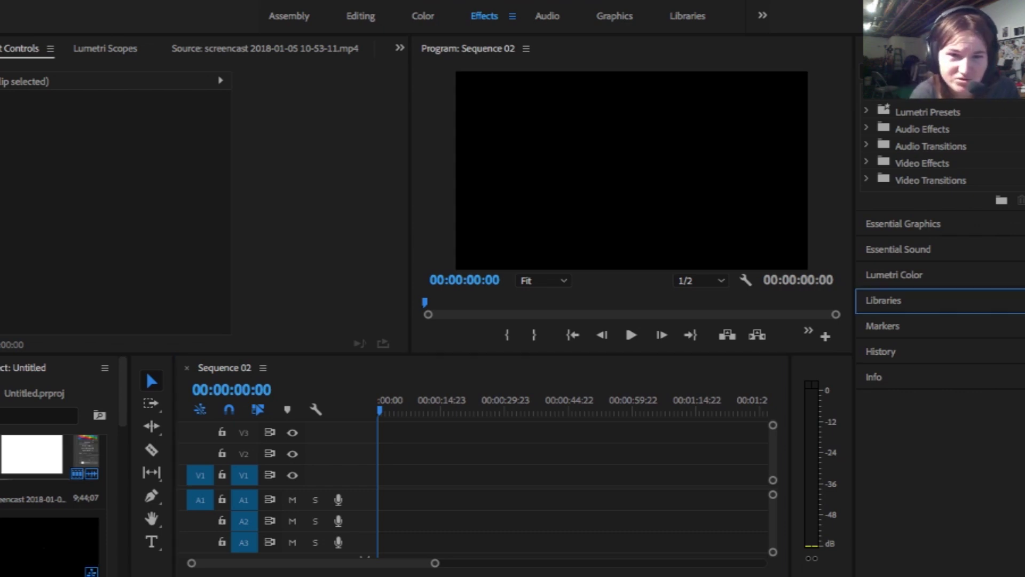
Find MVI_3649.MP4 in the Project panel and load it into the Source Monitor.
{"action": "key", "text": "shift+2"}
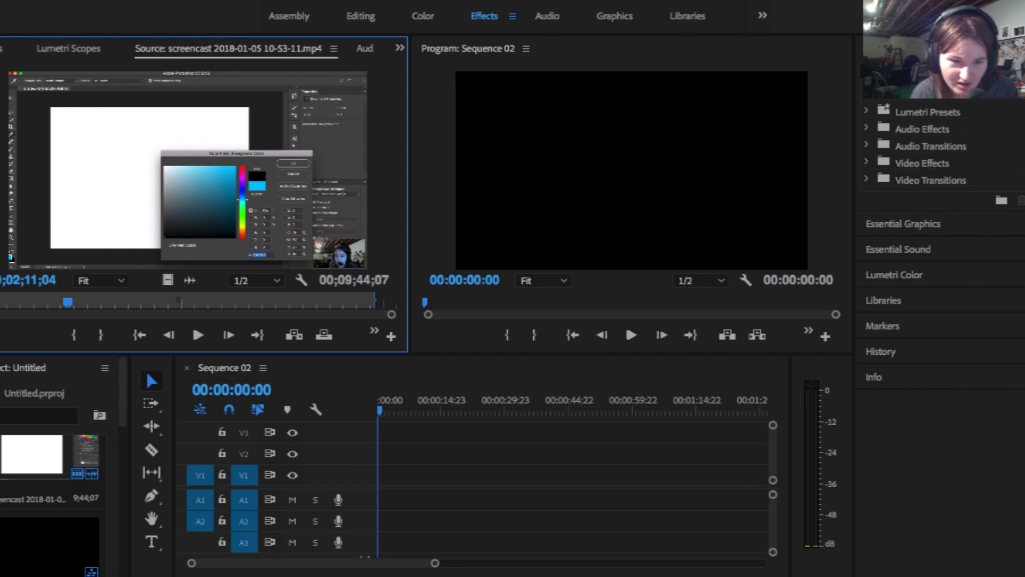
{"action": "scroll", "coordinate": [54, 459], "scroll_direction": "down", "scroll_amount": 2}
{"action": "scroll", "coordinate": [53, 459], "scroll_direction": "down", "scroll_amount": 2}
{"action": "scroll", "coordinate": [54, 459], "scroll_direction": "down", "scroll_amount": 2}
{"action": "left_click", "coordinate": [49, 464]}
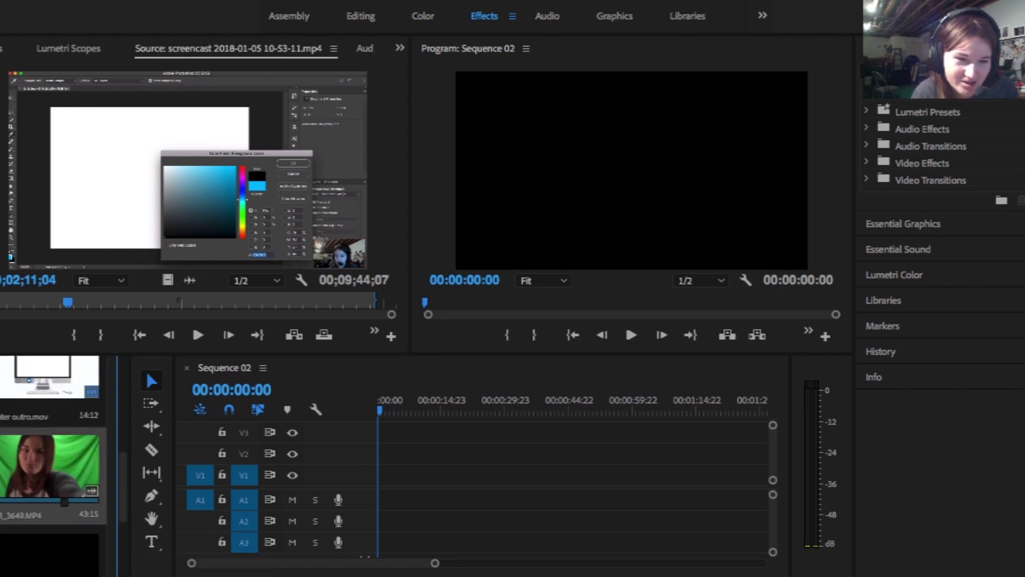
{"action": "double_click", "coordinate": [49, 464]}
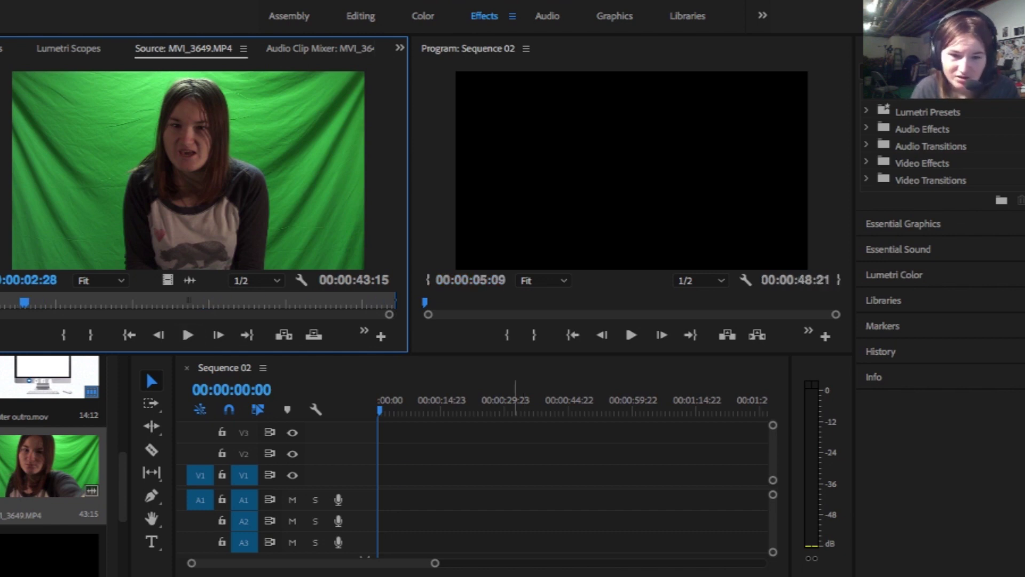
Place MVI_3649.MP4 on V1 of Sequence 02, keeping existing settings, then scrub between about 00:00:41 and 00:00:23.
{"action": "left_click_drag", "start_coordinate": [188, 171], "coordinate": [433, 475]}
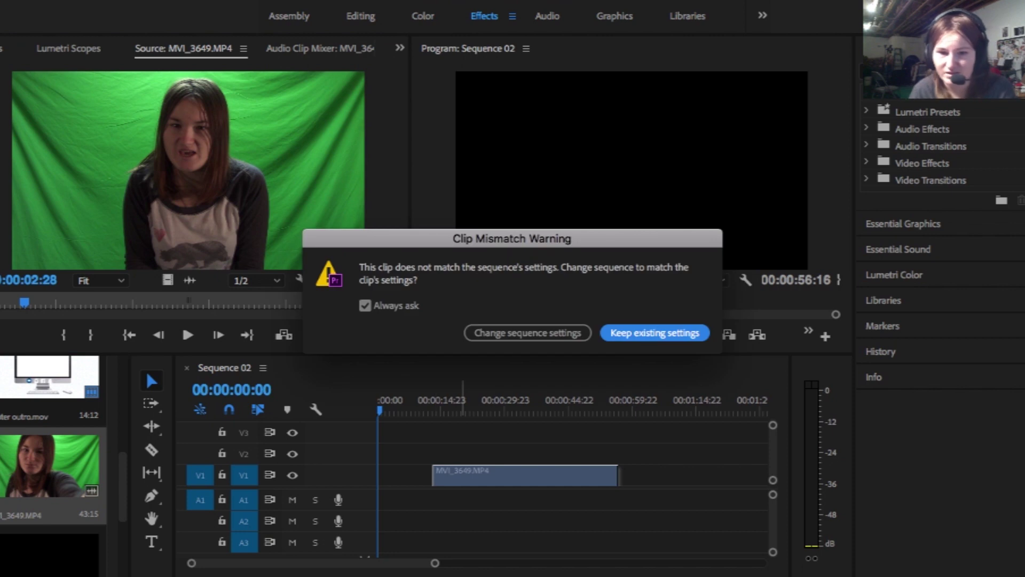
{"action": "key", "text": "Return"}
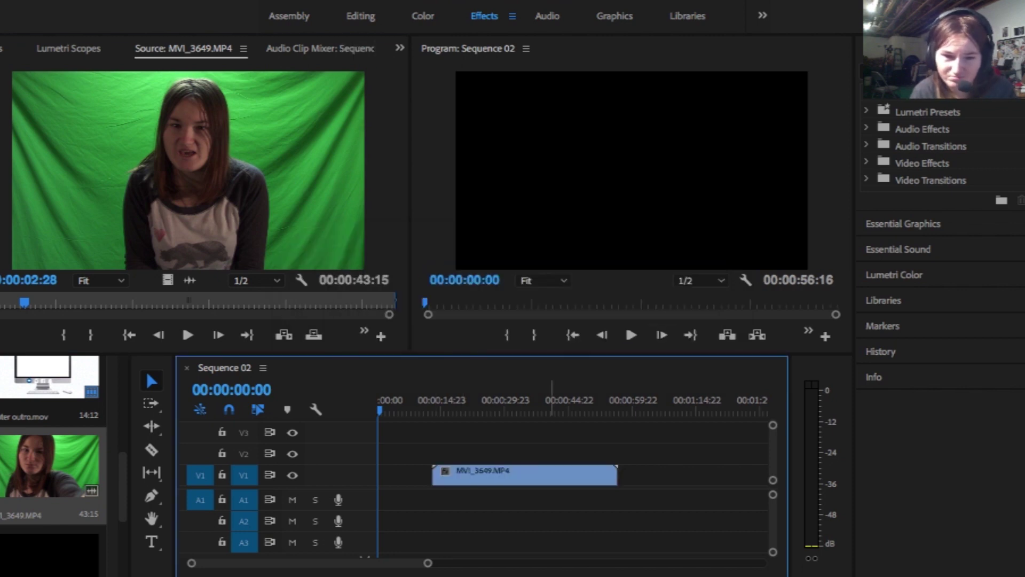
{"action": "mouse_move", "coordinate": [506, 410]}
{"action": "left_mouse_down"}
{"action": "mouse_move", "coordinate": [457, 410]}
{"action": "mouse_move", "coordinate": [486, 410]}
{"action": "left_mouse_up"}
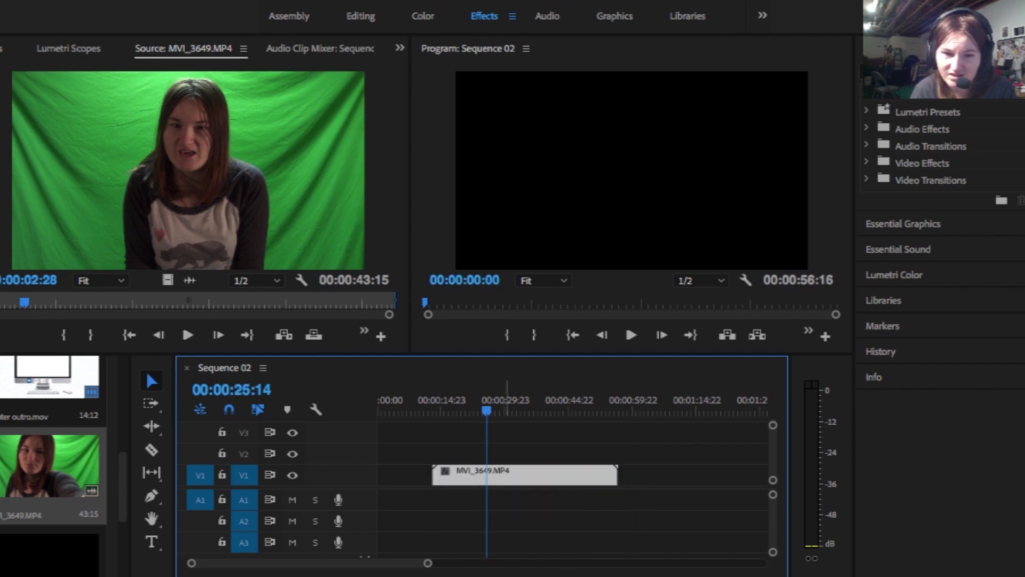
{"action": "left_click", "coordinate": [553, 410]}
{"action": "left_click_drag", "start_coordinate": [554, 409], "coordinate": [479, 410]}
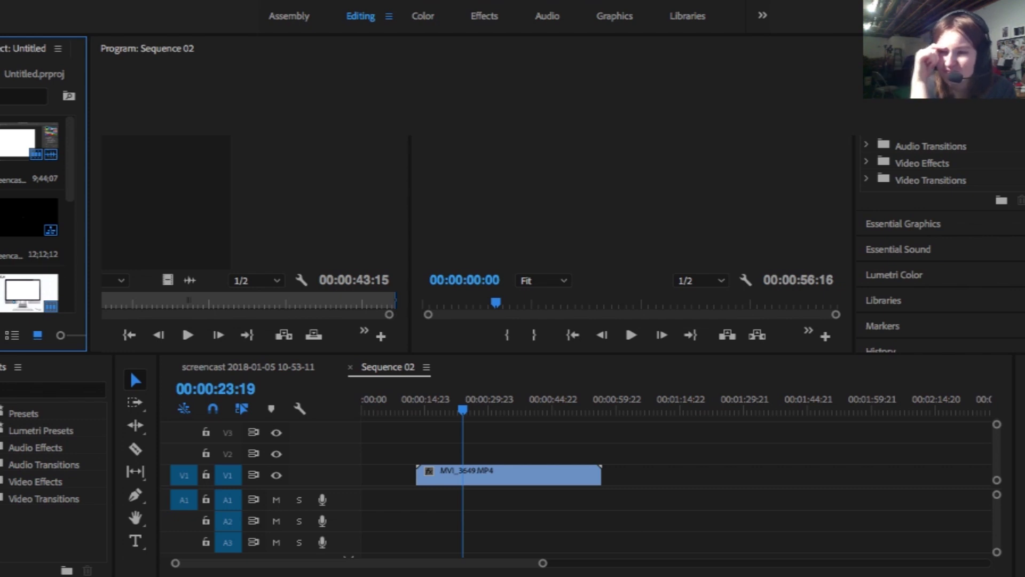
{"action": "left_click", "coordinate": [584, 409]}
{"action": "left_click", "coordinate": [408, 409]}
{"action": "left_click", "coordinate": [532, 410]}
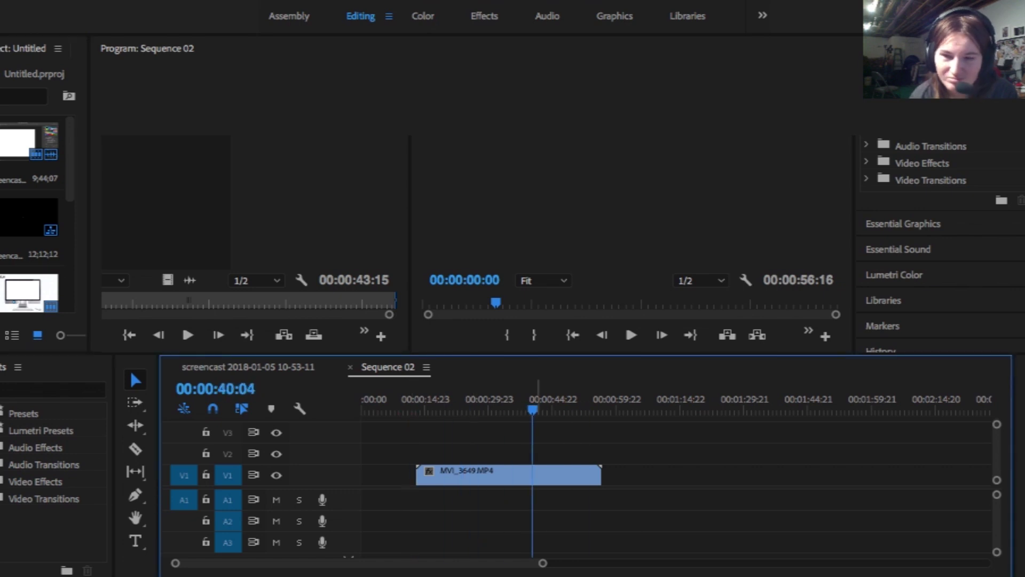
{"action": "left_click_drag", "start_coordinate": [532, 410], "coordinate": [458, 410]}
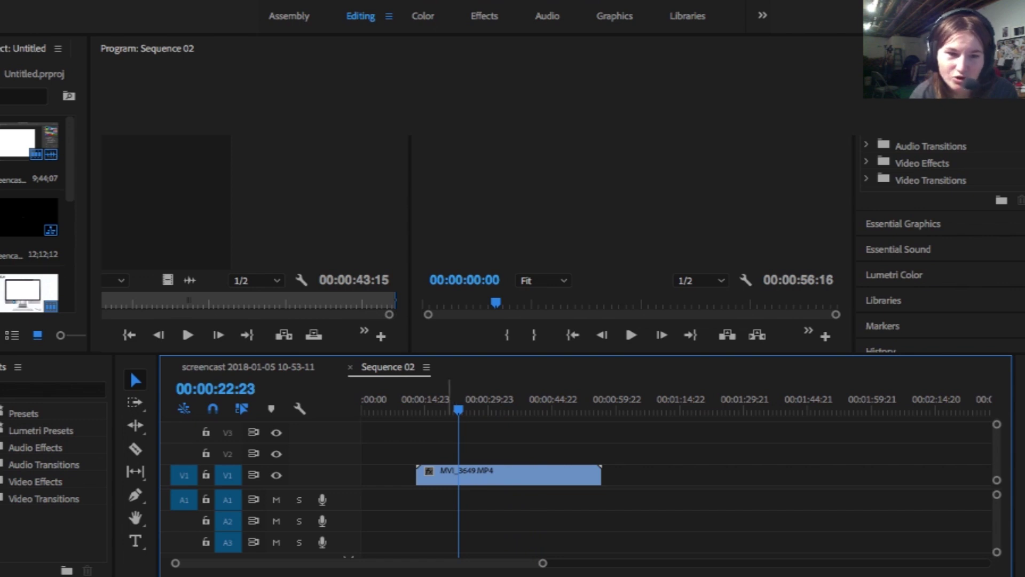
{"action": "key", "text": "shift+4"}
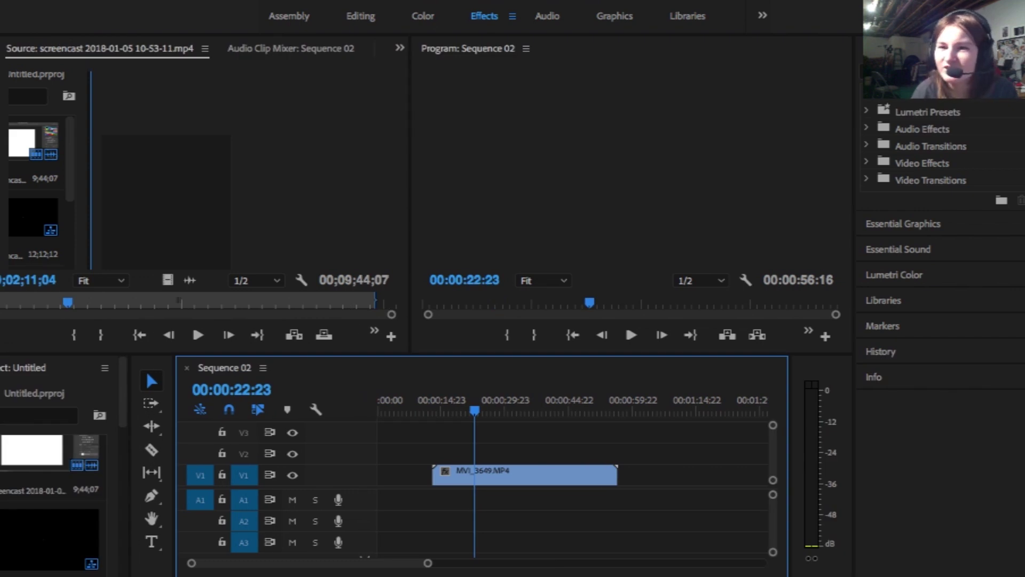
{"action": "left_click", "coordinate": [884, 300]}
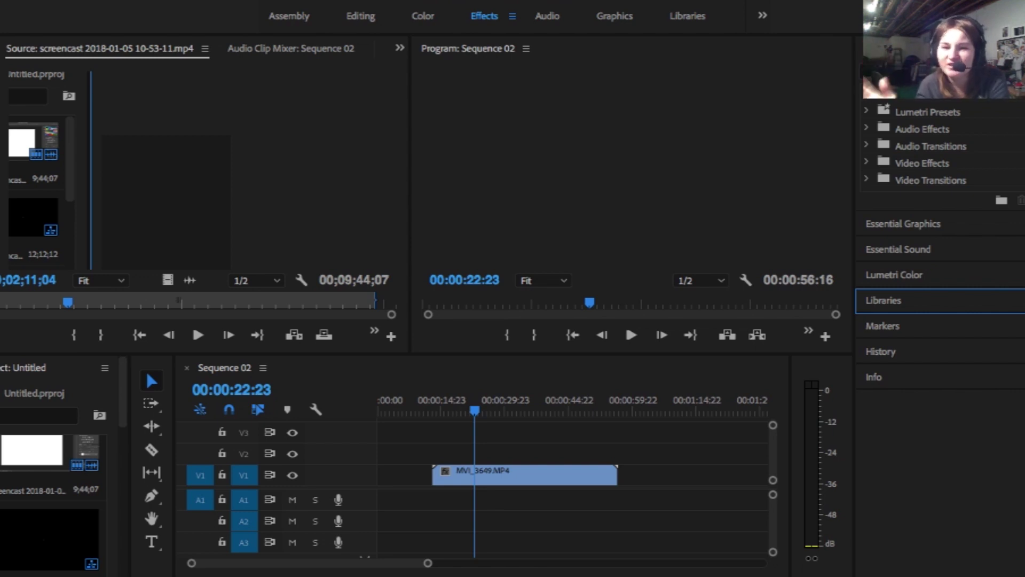
{"action": "key", "text": "alt+shift+2"}
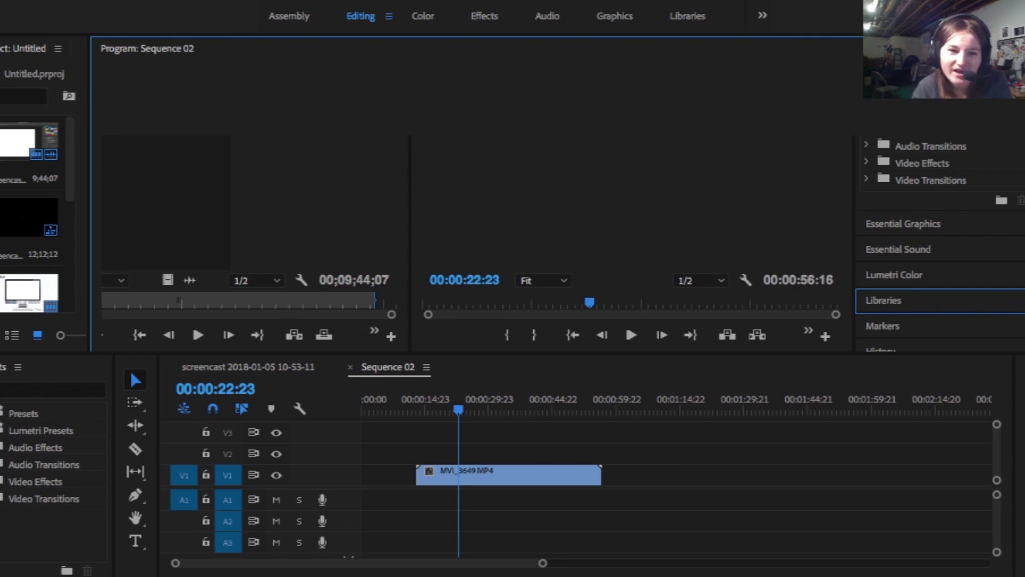
{"action": "left_click_drag", "start_coordinate": [458, 408], "coordinate": [490, 408]}
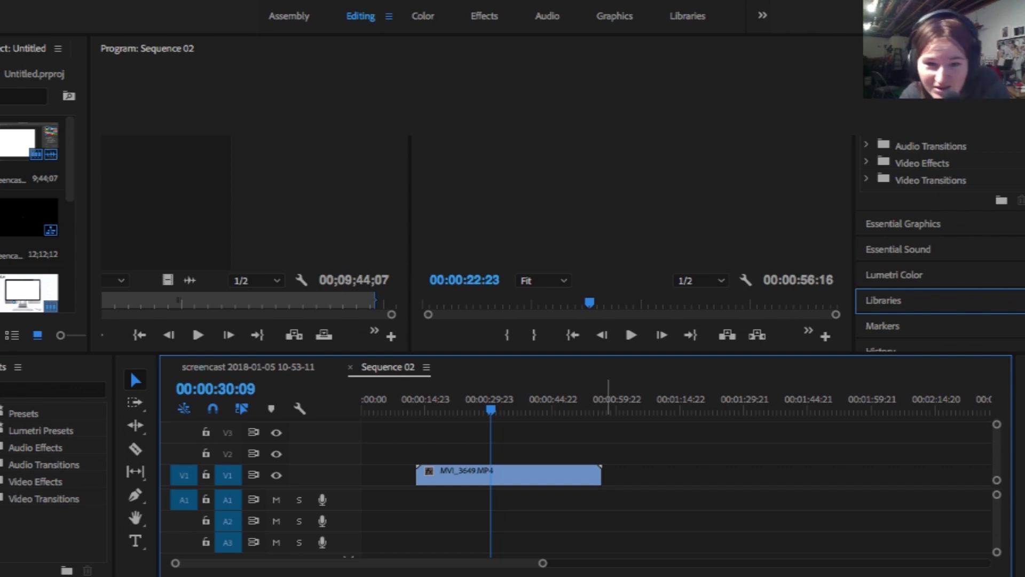
{"action": "left_click", "coordinate": [552, 474]}
Delete the test clip, close Sequence 02, and scrub near the end of the screencast sequence.
{"action": "key", "text": "Delete"}
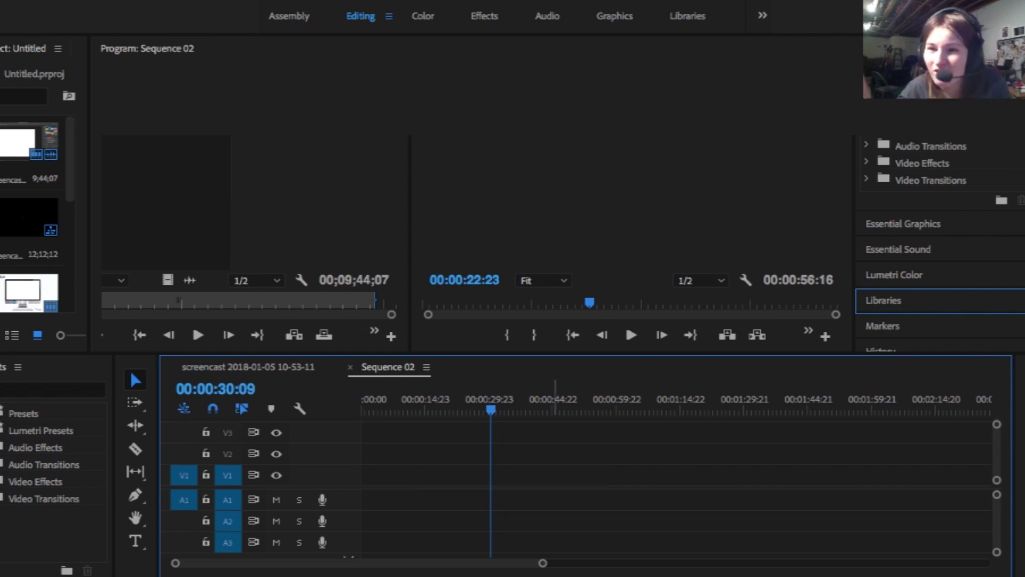
{"action": "left_click", "coordinate": [350, 366]}
{"action": "left_click_drag", "start_coordinate": [605, 408], "coordinate": [677, 408]}
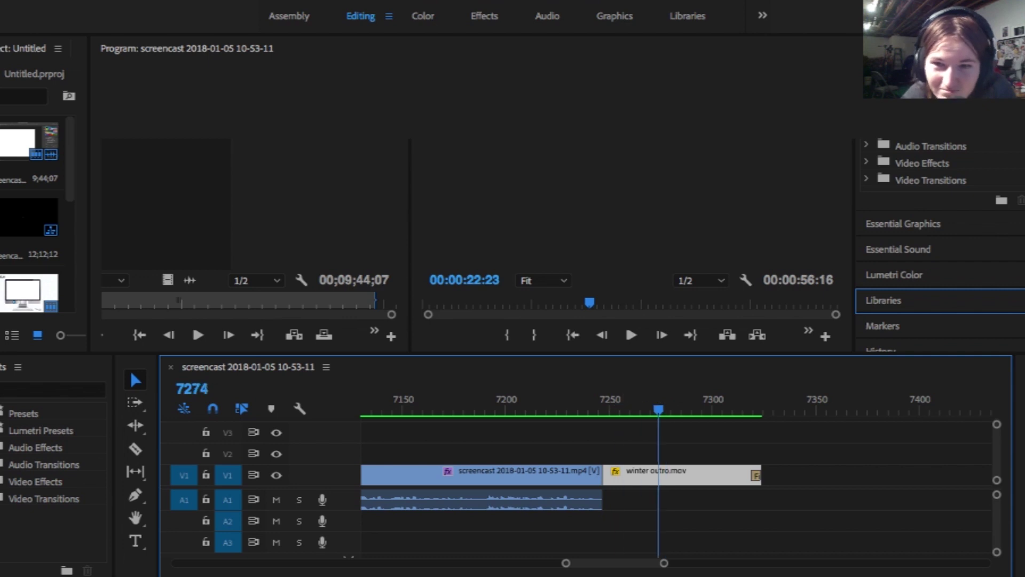
{"action": "key", "text": "shift+4"}
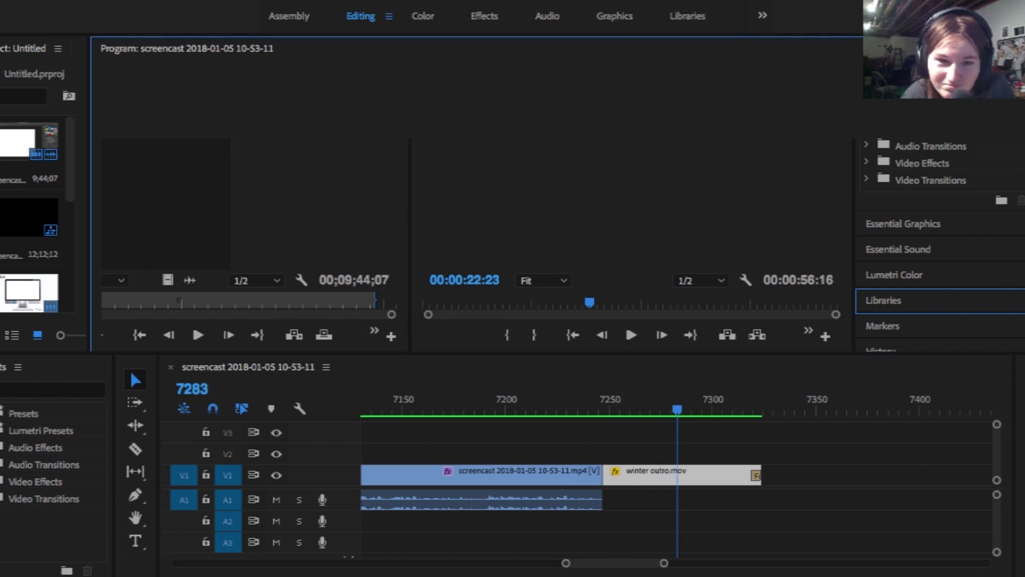
{"action": "left_click", "coordinate": [131, 1]}
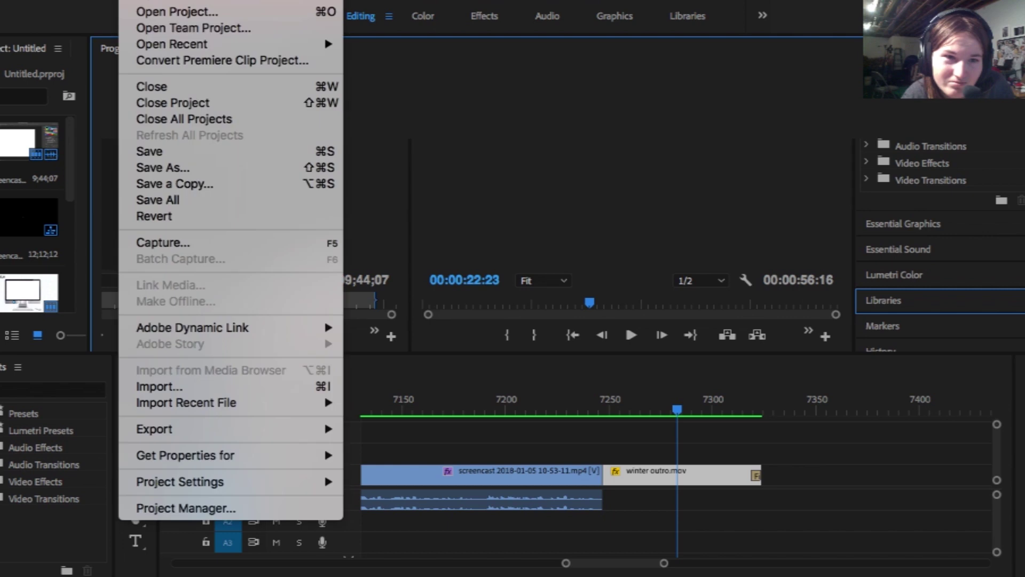
Dismiss the File menu and bring up the Save As dialog for the project.
{"action": "left_click", "coordinate": [163, 168]}
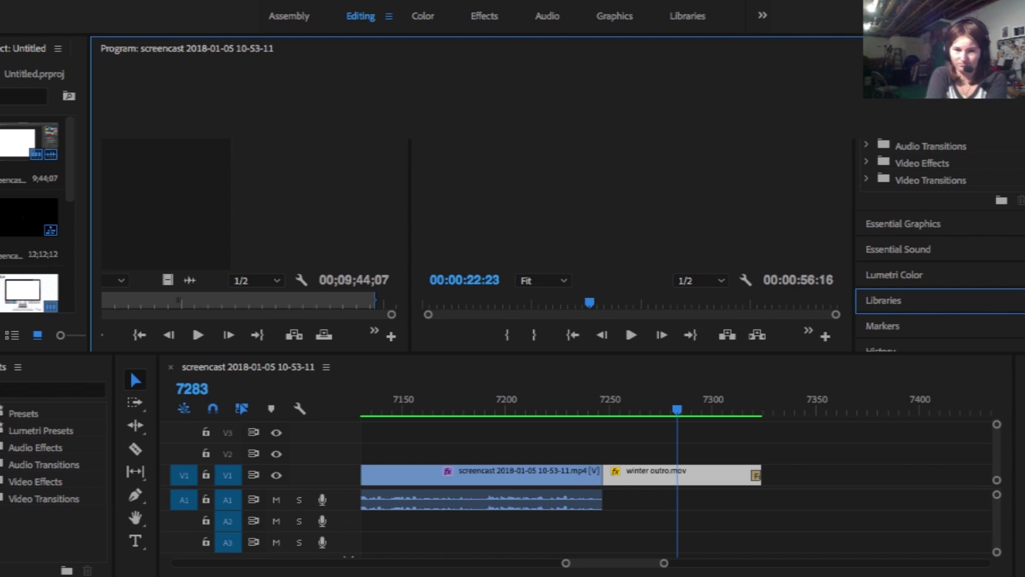
{"action": "key", "text": "ctrl+s"}
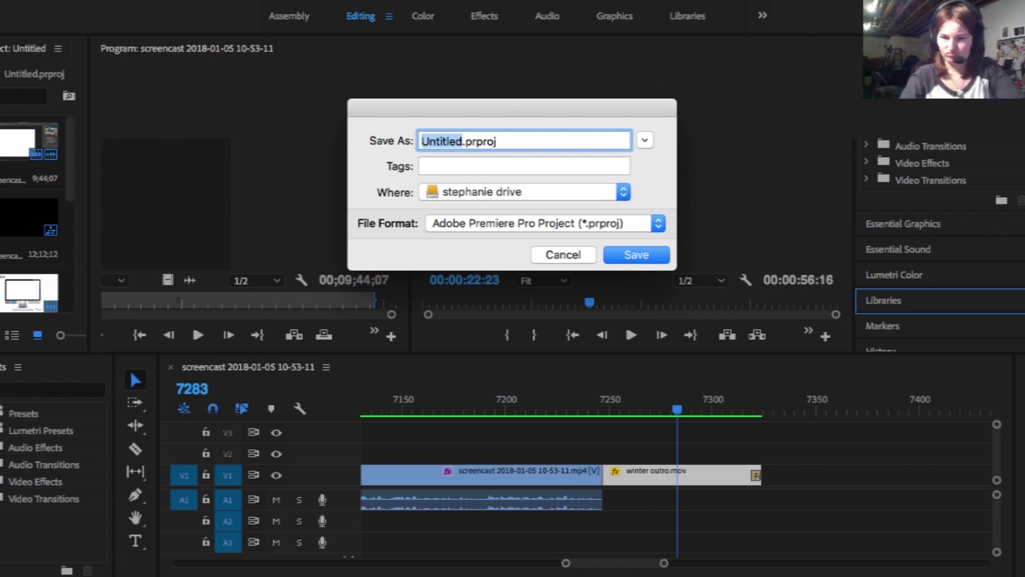
Name the project 'Photoshop tutorial video' in the save dialog and confirm the save.
{"action": "type", "text": "p"}
{"action": "key", "text": "BackSpace"}
{"action": "type", "text": "p"}
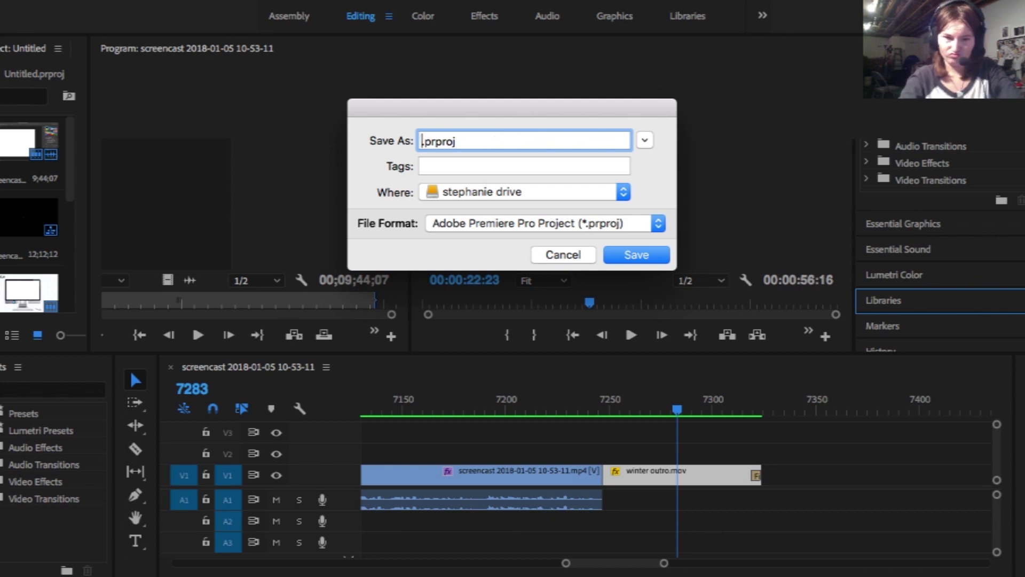
{"action": "key", "text": "BackSpace"}
{"action": "type", "text": "Photoshop"}
{"action": "type", "text": "tutorial video"}
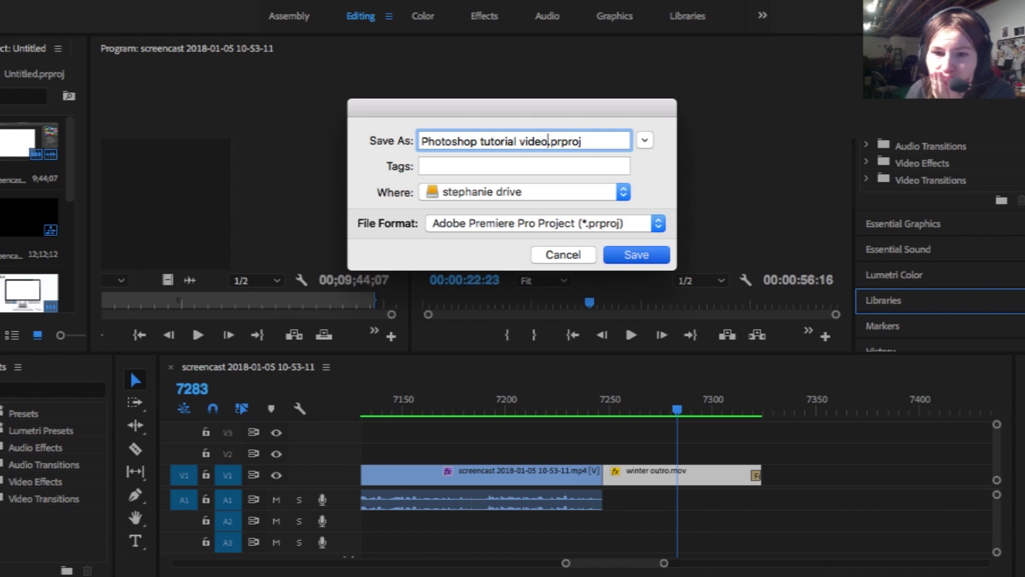
{"action": "key", "text": "Return"}
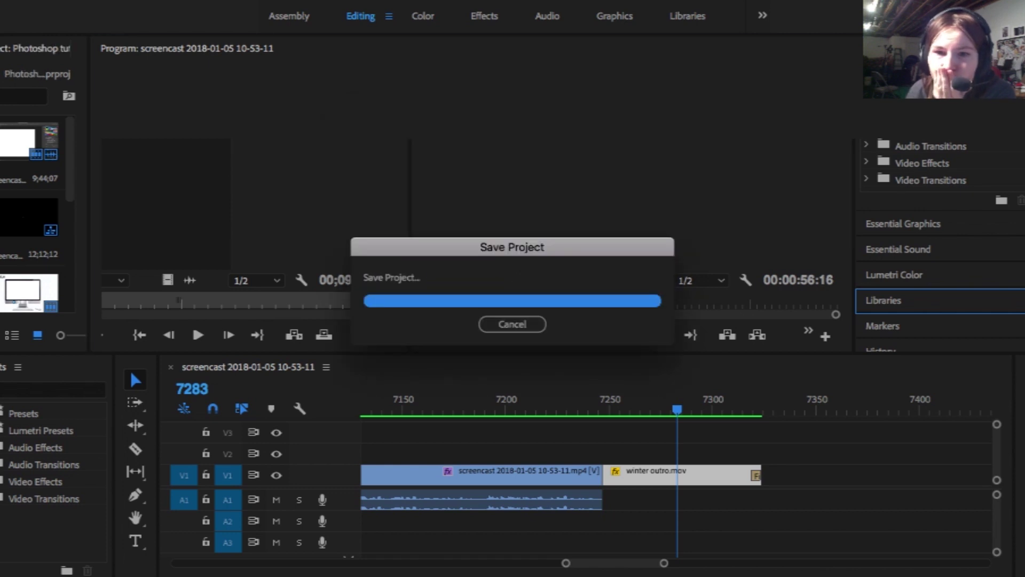